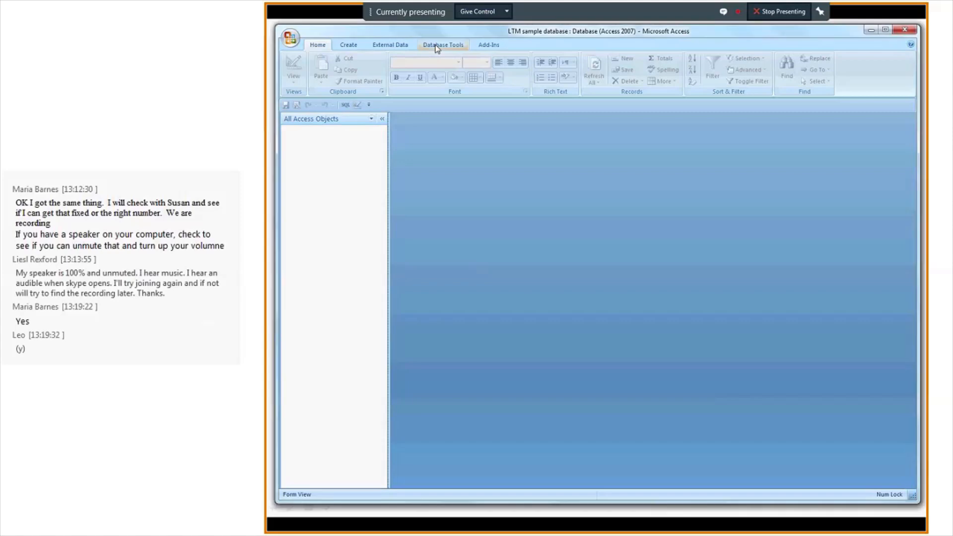
# Install the LTM add-in through the Add-in Manager and close the manager.
pyautogui.click(437, 47)
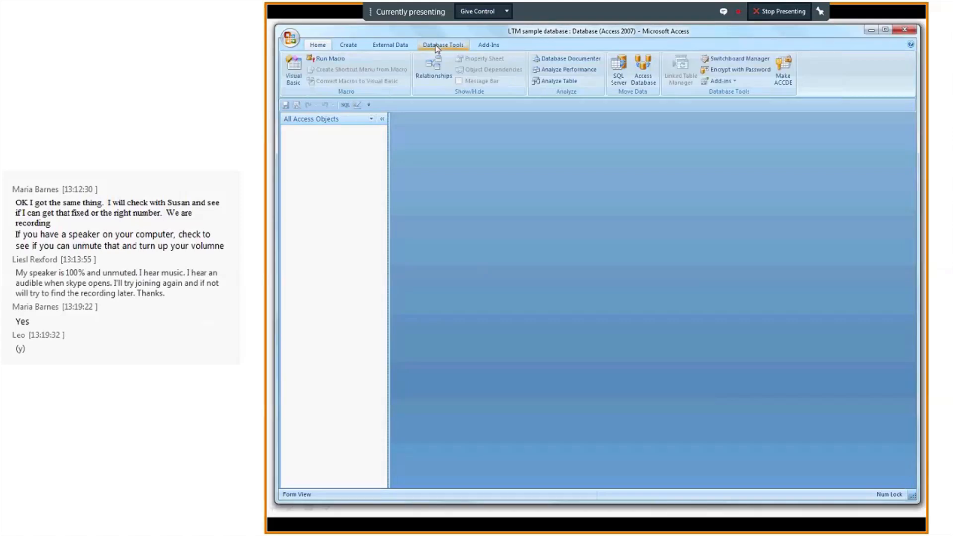
pyautogui.click(726, 82)
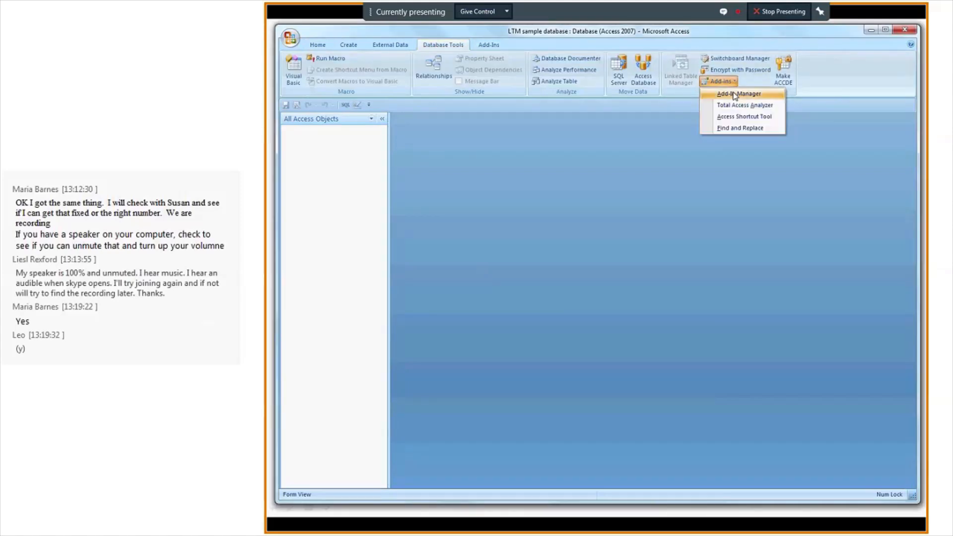
pyautogui.click(730, 95)
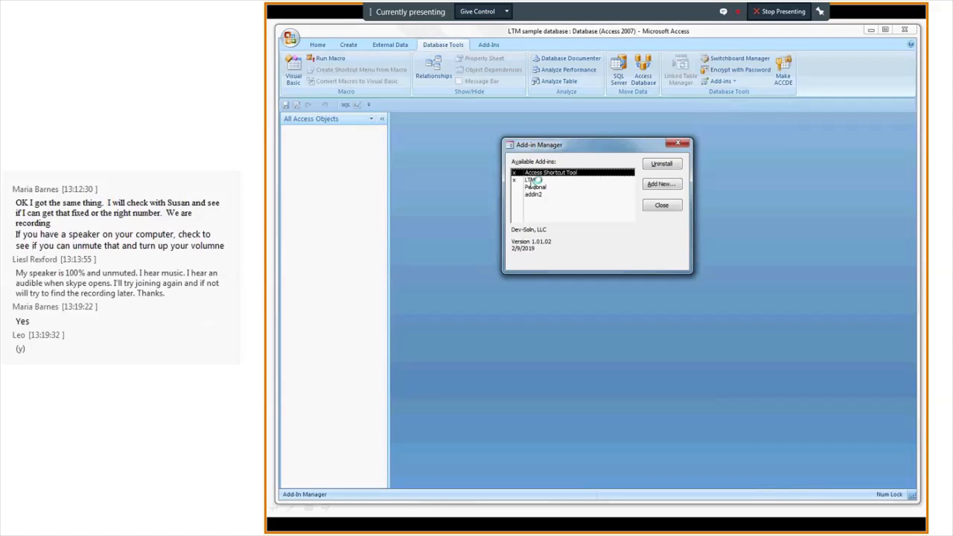
pyautogui.click(533, 181)
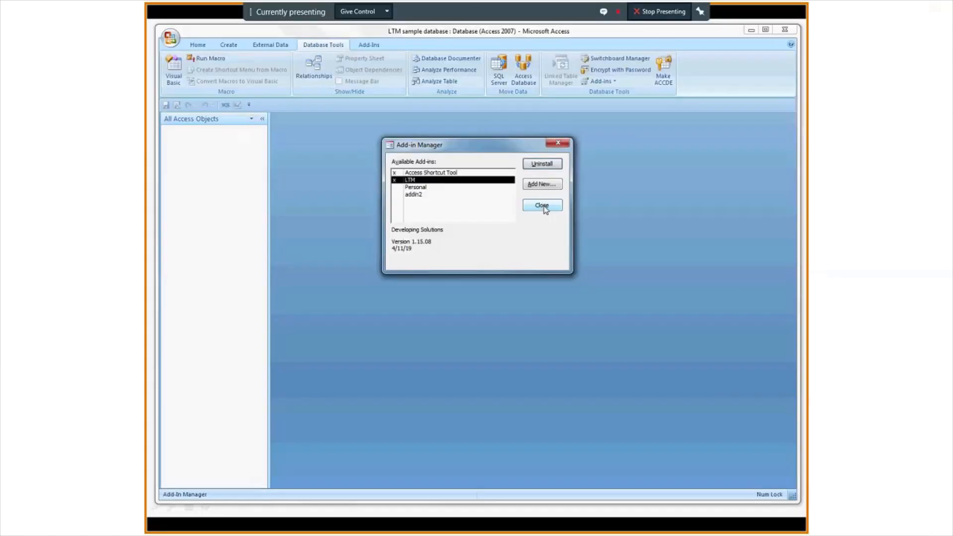
pyautogui.click(661, 205)
# Launch the LTM add-in and position its window over the database workspace.
pyautogui.click(598, 82)
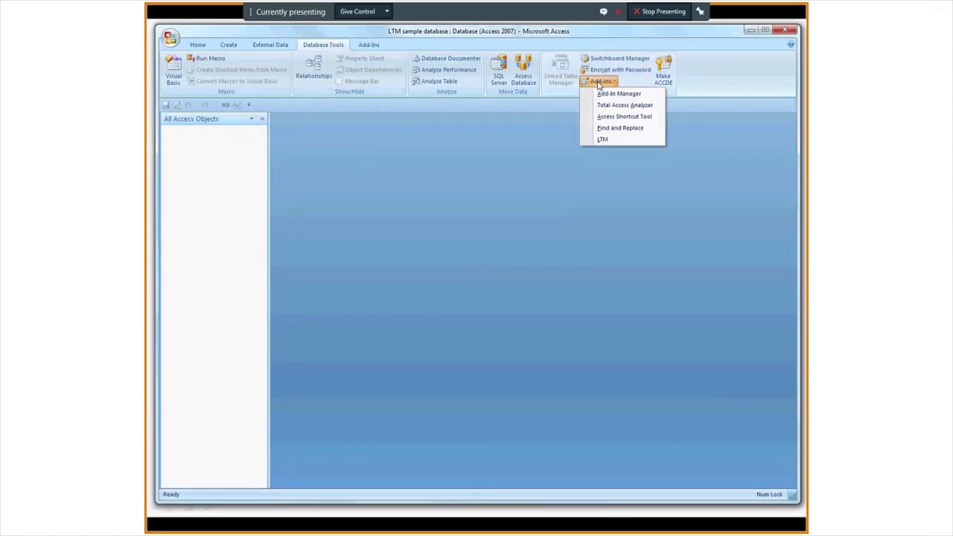
pyautogui.click(608, 141)
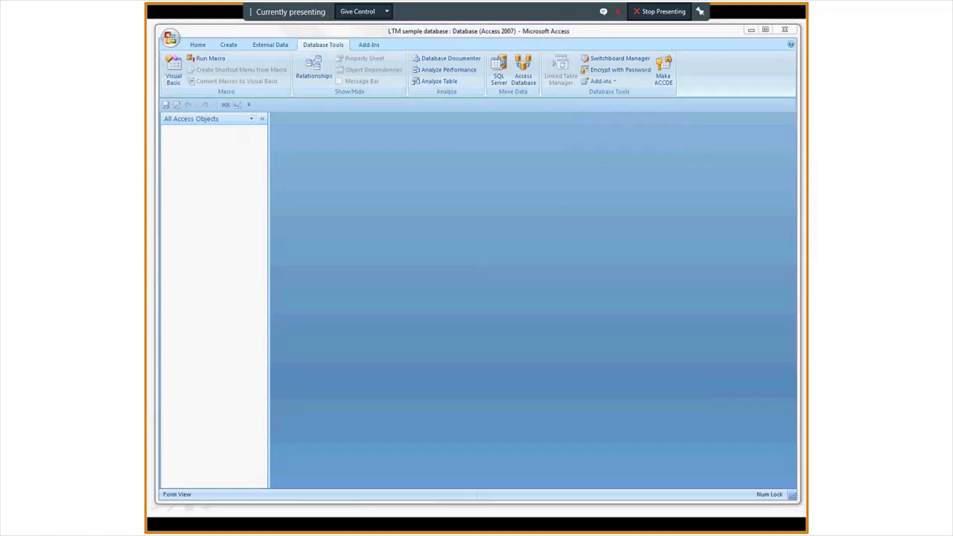
pyautogui.moveTo(322, 170); pyautogui.dragTo(382, 146)
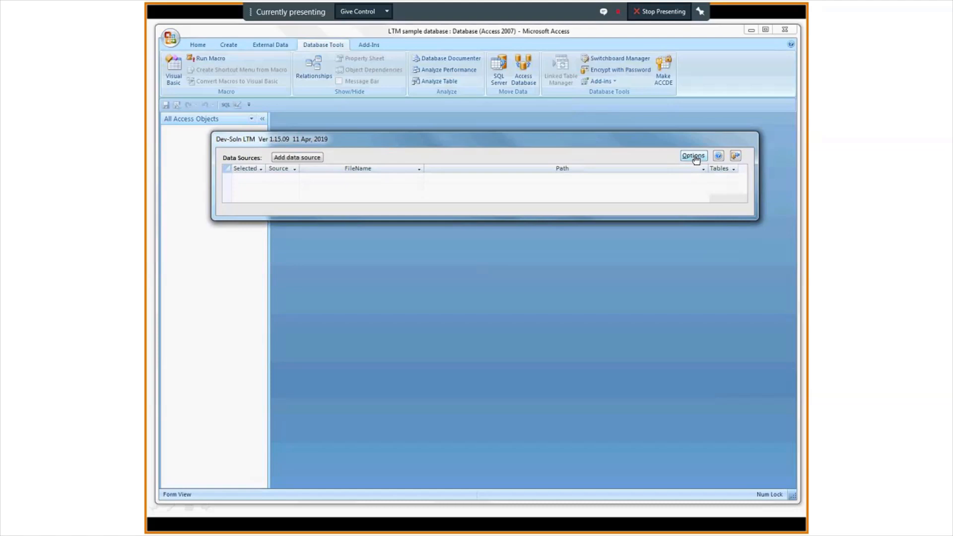
# Add the Access database SourceFile.accdb as a new data source and select it to list its tables.
pyautogui.click(297, 157)
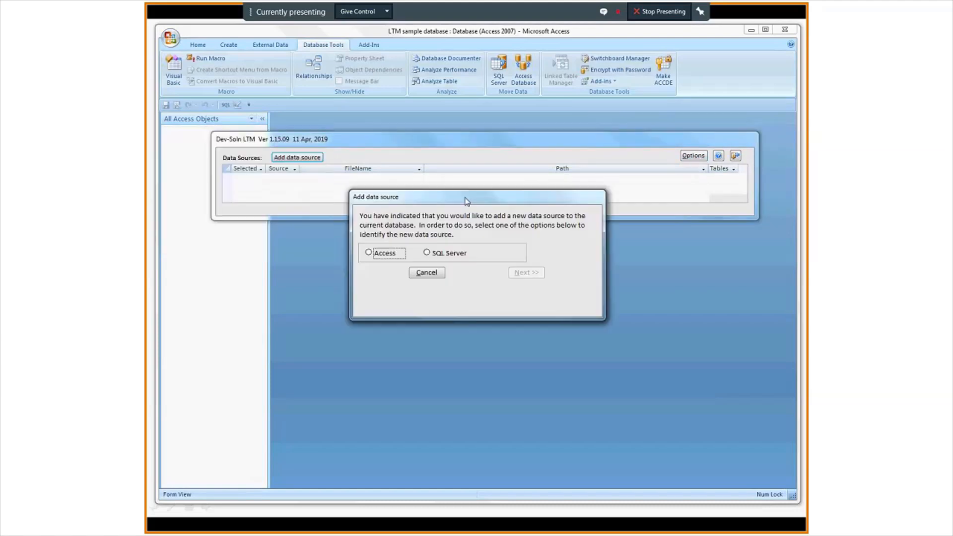
pyautogui.moveTo(465, 199); pyautogui.dragTo(486, 240)
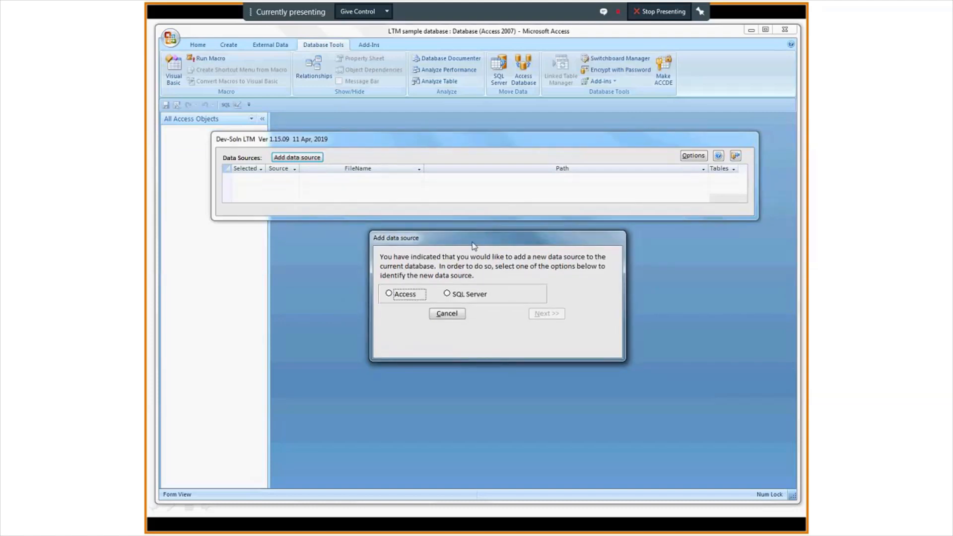
pyautogui.click(389, 295)
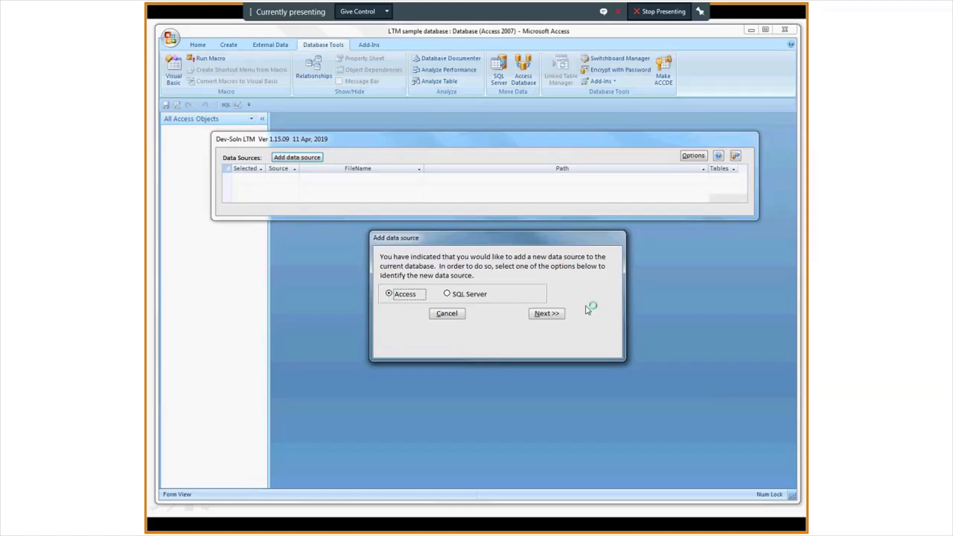
pyautogui.click(555, 315)
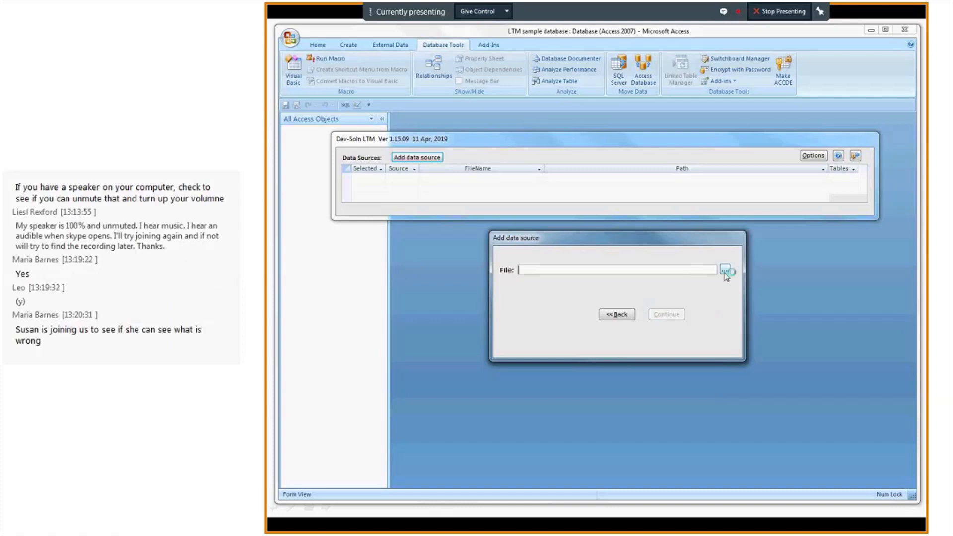
pyautogui.click(724, 271)
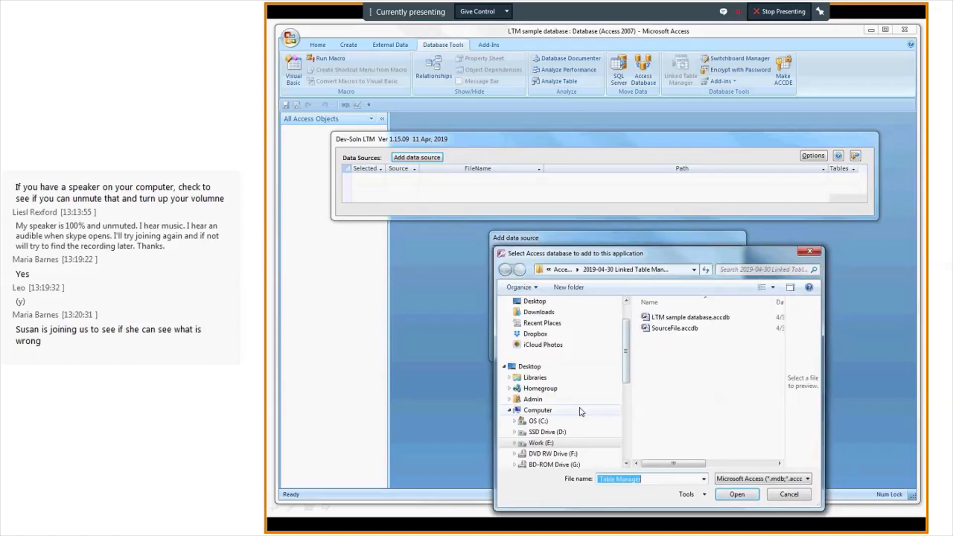
pyautogui.click(670, 317)
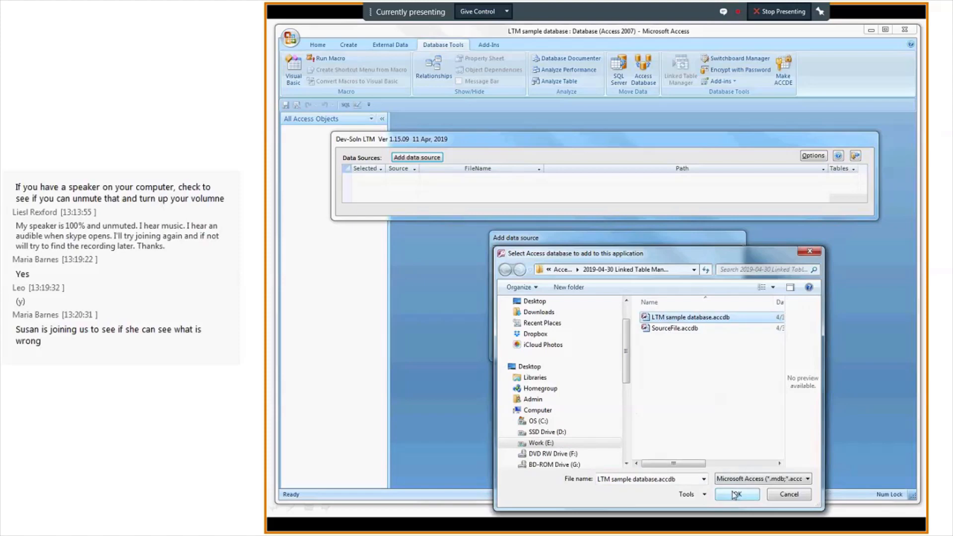
pyautogui.click(664, 329)
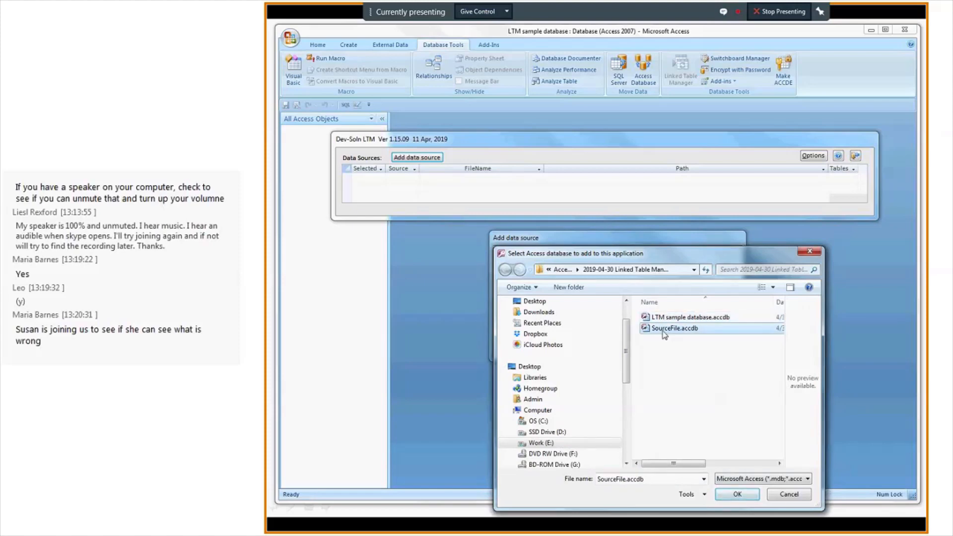
pyautogui.doubleClick(664, 329)
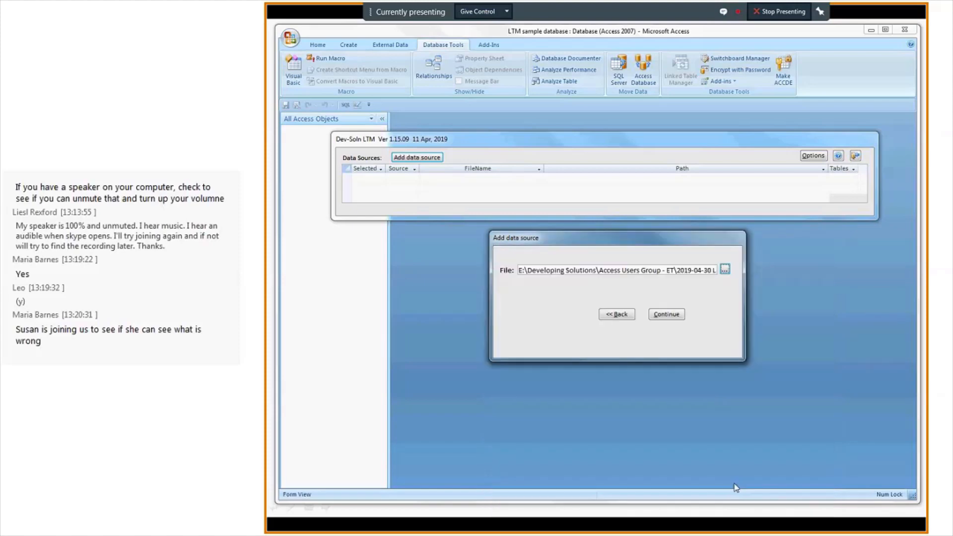
pyautogui.click(665, 314)
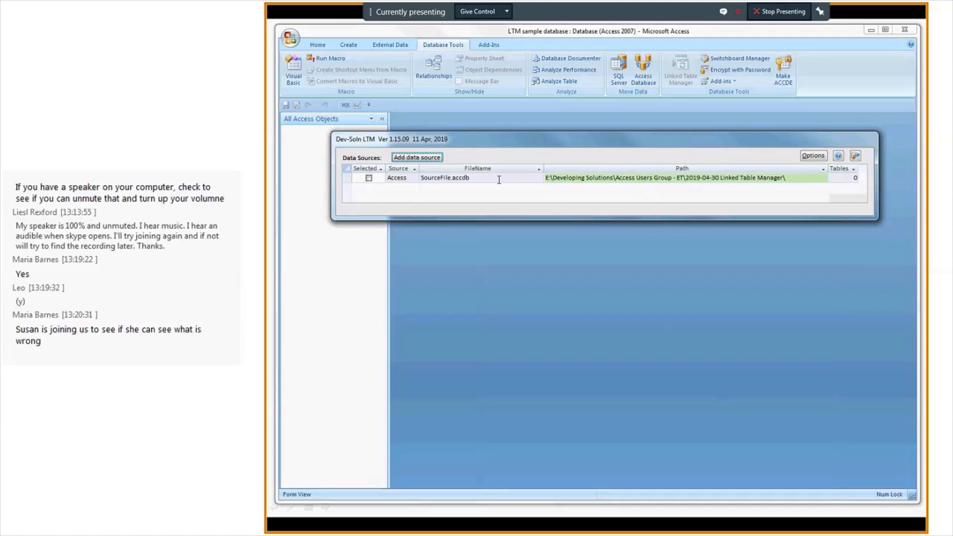
pyautogui.click(368, 178)
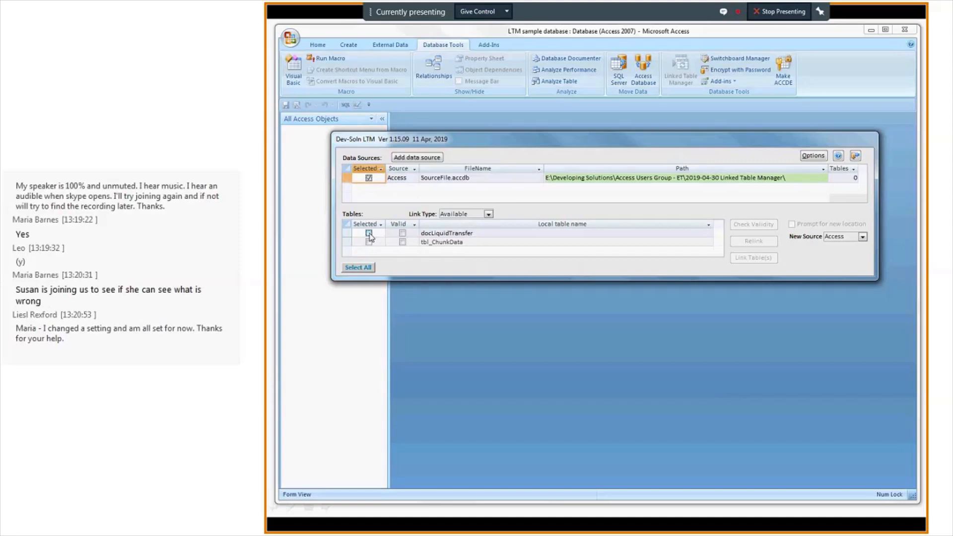
# Mark the available tables docLiquidTransfer and tbl_ChunkData for linking, and clear both selections again.
pyautogui.click(368, 233)
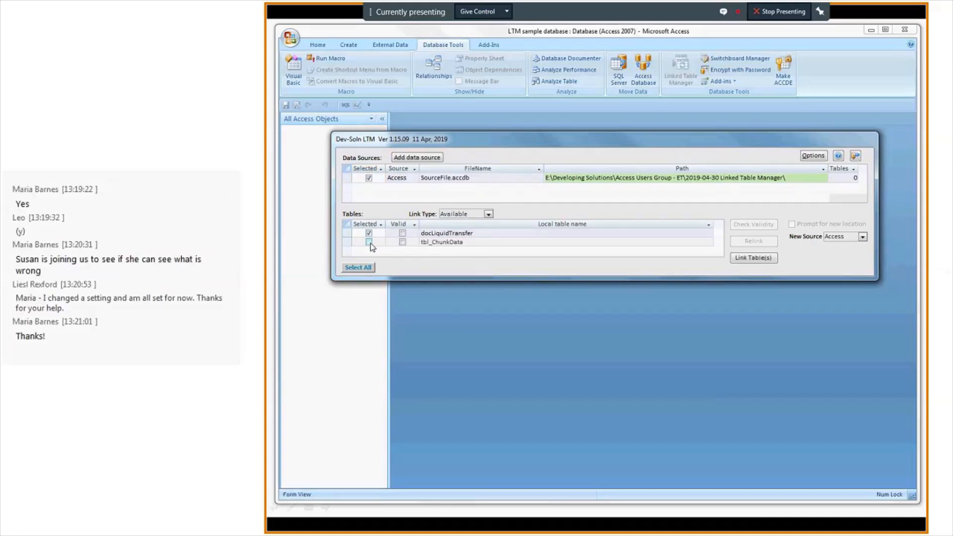
pyautogui.click(369, 243)
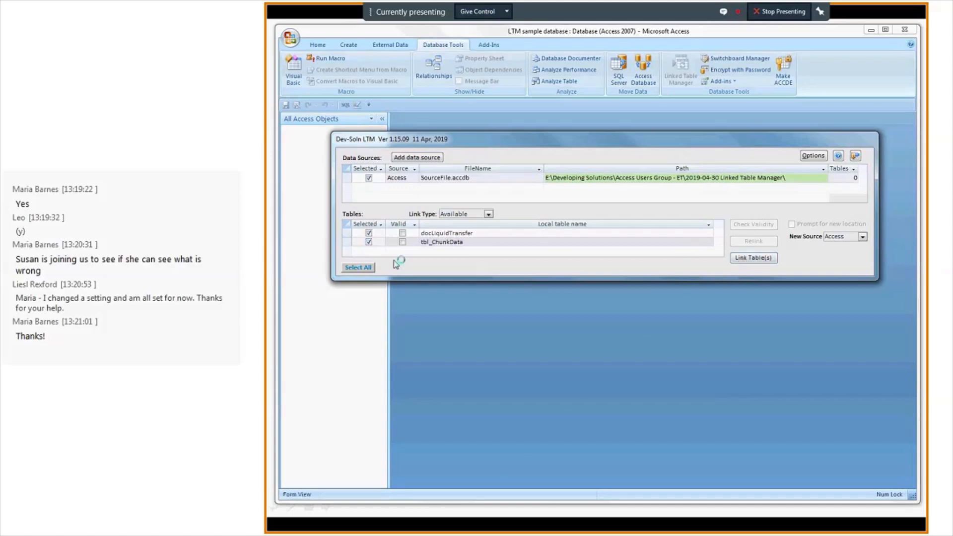
pyautogui.click(368, 233)
pyautogui.click(368, 242)
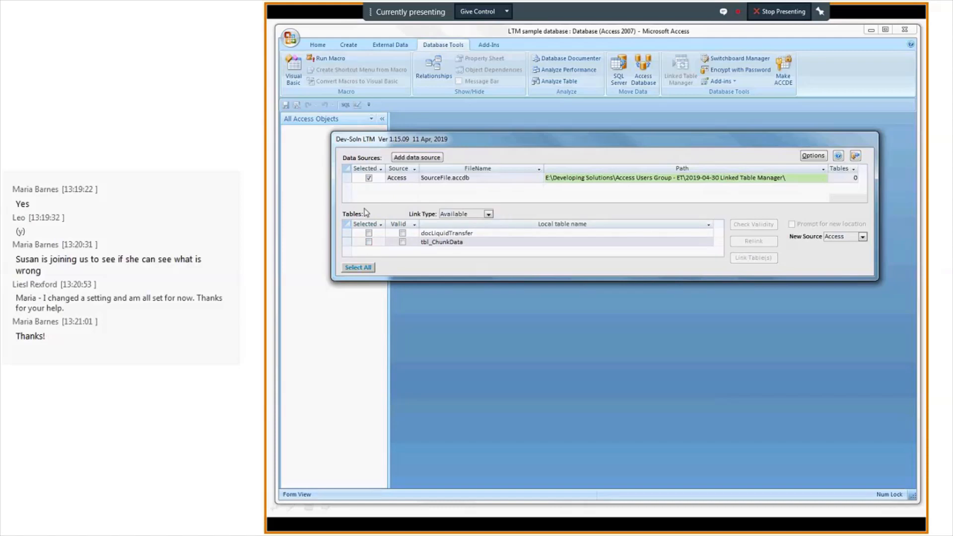
pyautogui.click(345, 178)
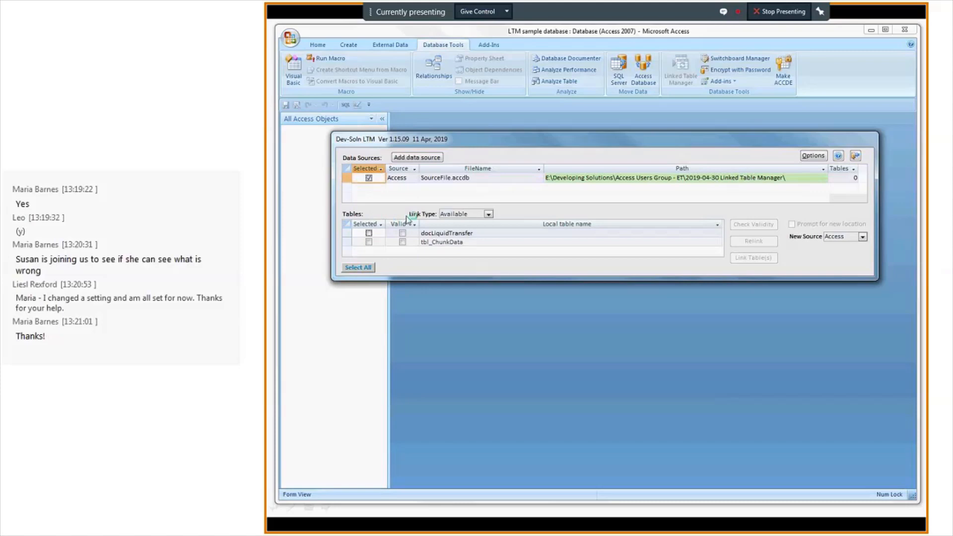
# View the Linked tables of SourceFile.accdb and return the link type to Available.
pyautogui.click(488, 215)
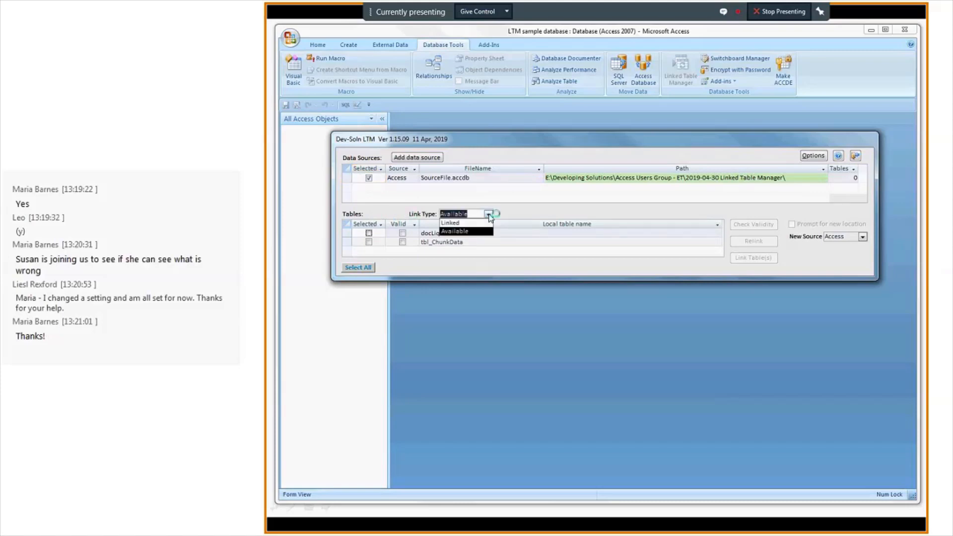
pyautogui.click(456, 224)
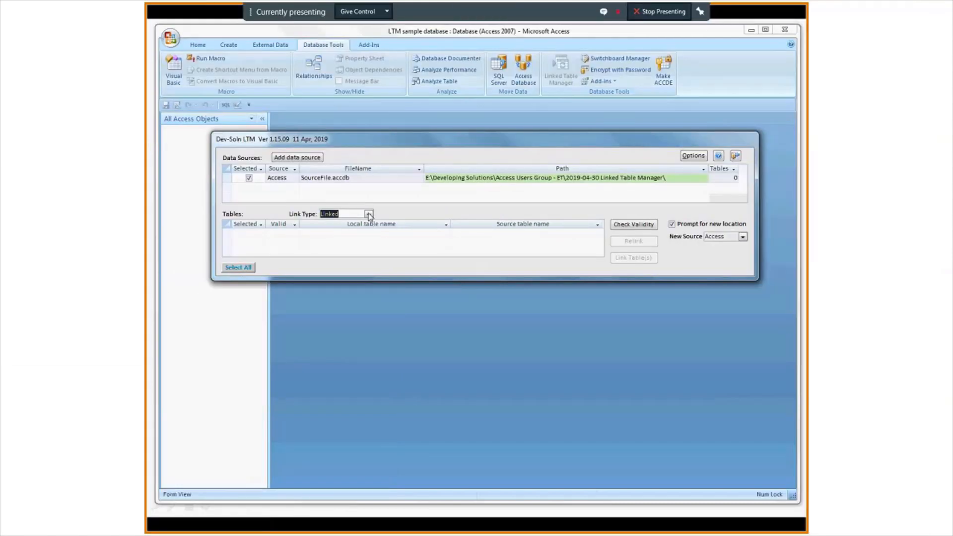
pyautogui.click(368, 214)
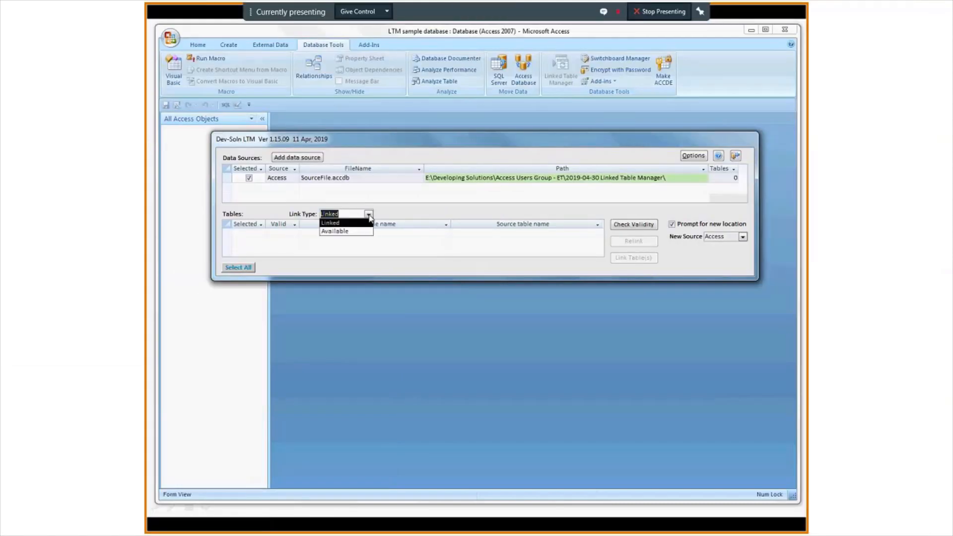
pyautogui.click(338, 231)
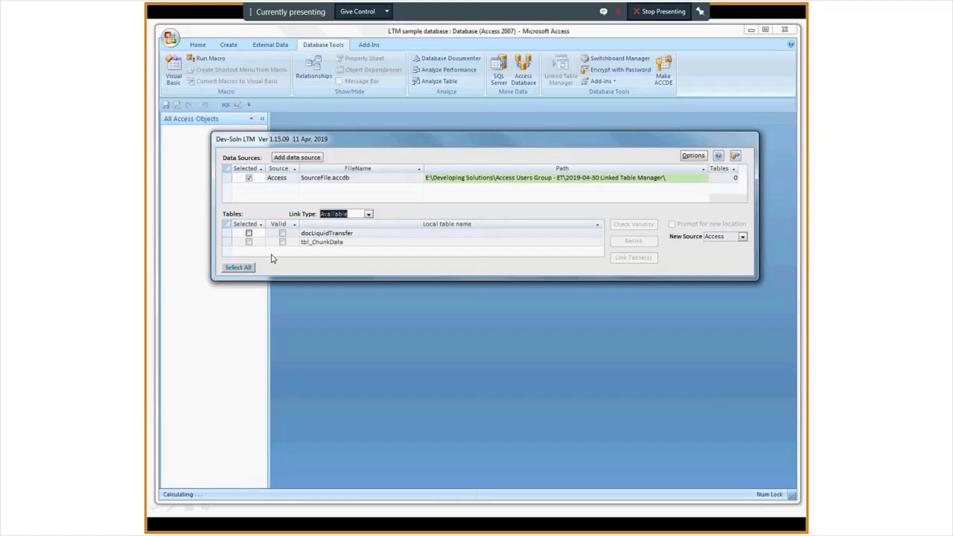
# Link the tbl_ChunkData table from SourceFile.accdb into the current database and dismiss the completion message.
pyautogui.click(248, 242)
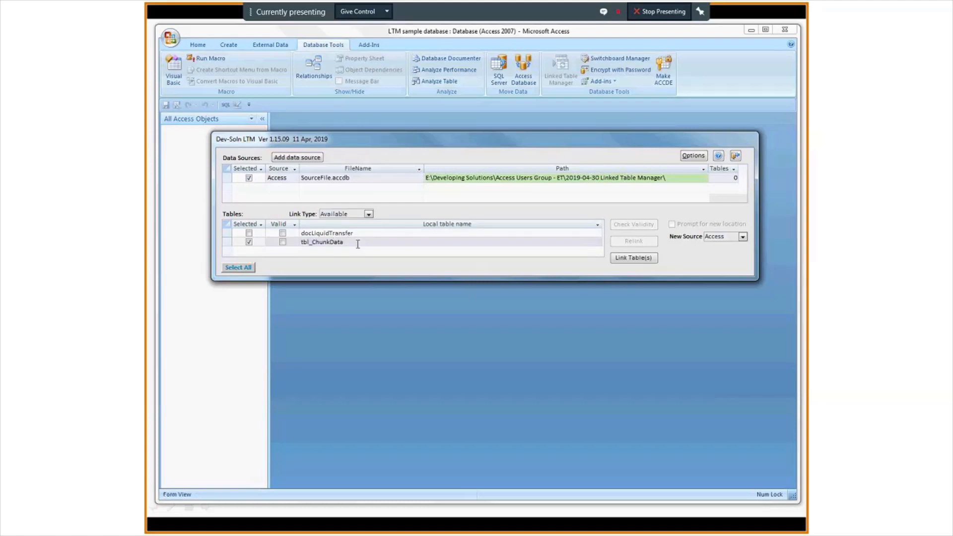
pyautogui.click(640, 259)
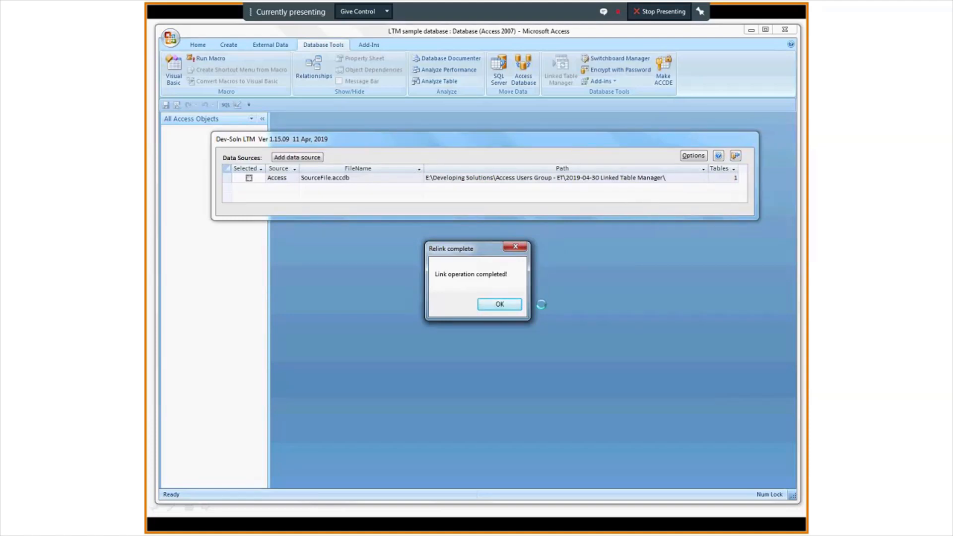
pyautogui.click(498, 305)
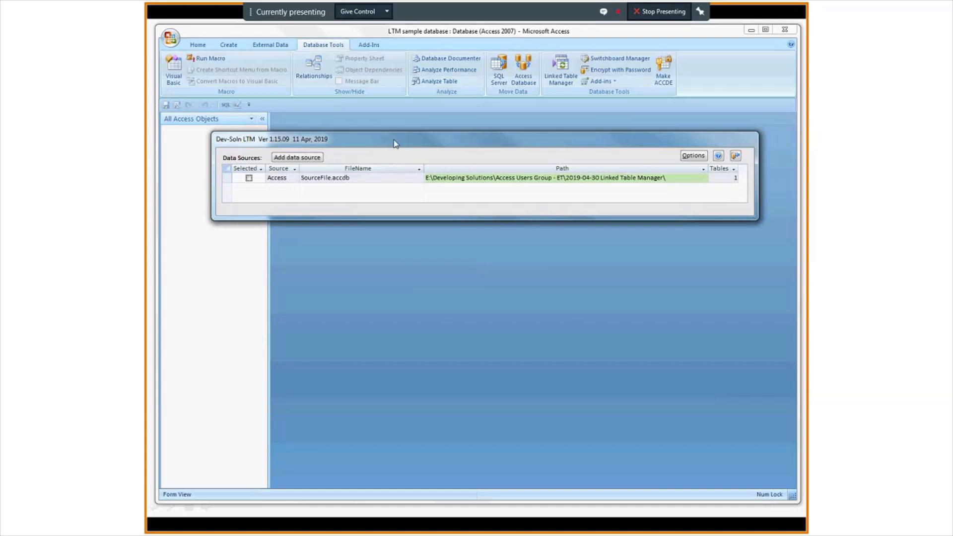
# Select the SourceFile.accdb data source and examine the local and source names of its linked table.
pyautogui.click(249, 178)
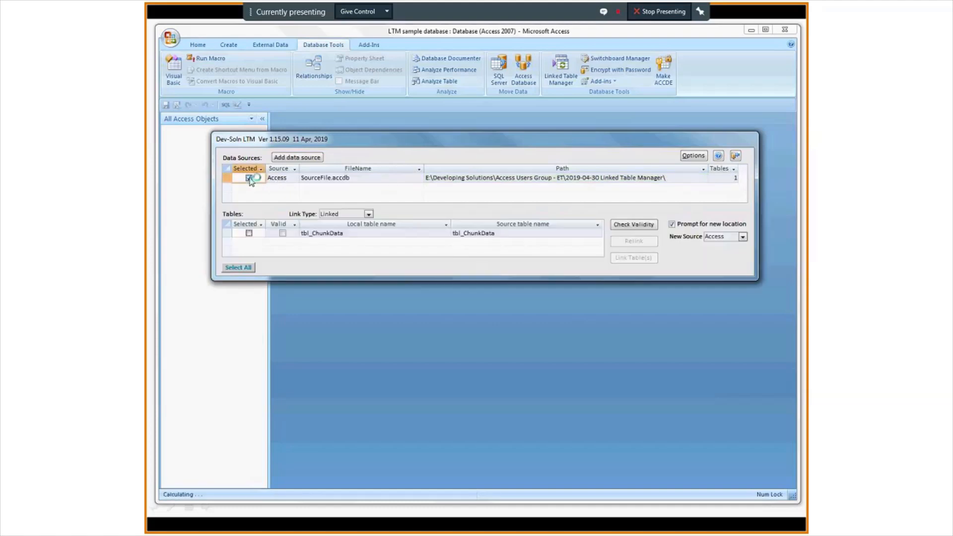
pyautogui.click(347, 234)
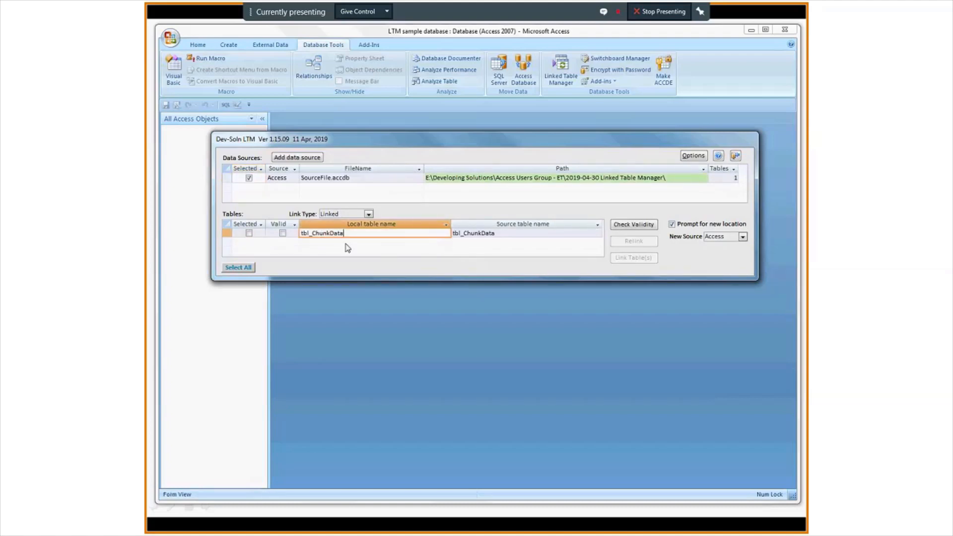
pyautogui.click(510, 231)
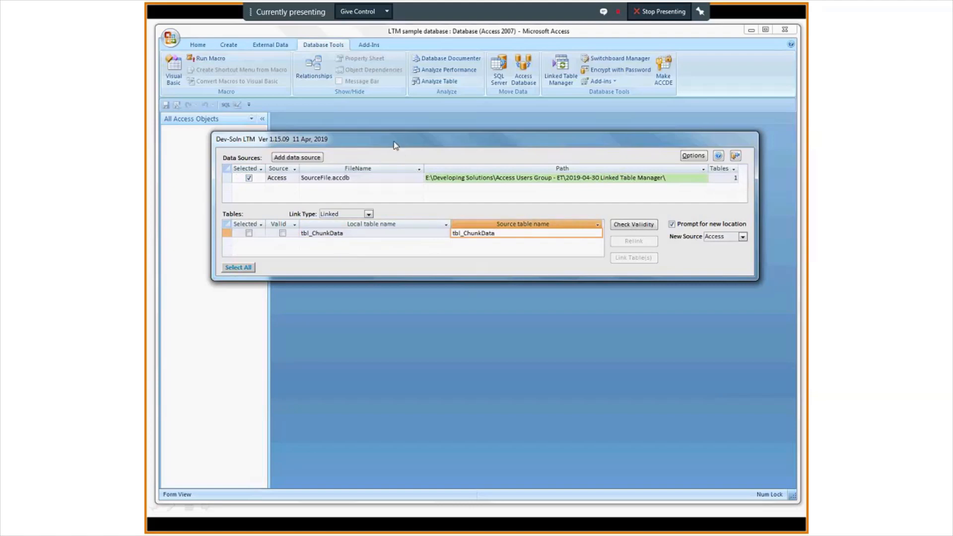
# Close the LTM window and refresh the object list so the linked table tbl_ChunkData can be selected there.
pyautogui.click(736, 158)
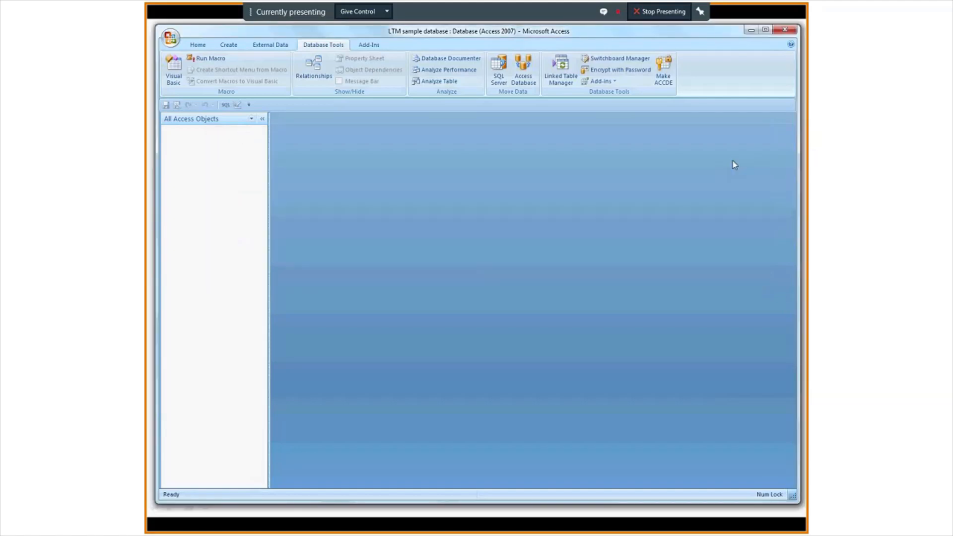
pyautogui.click(262, 119)
pyautogui.click(166, 119)
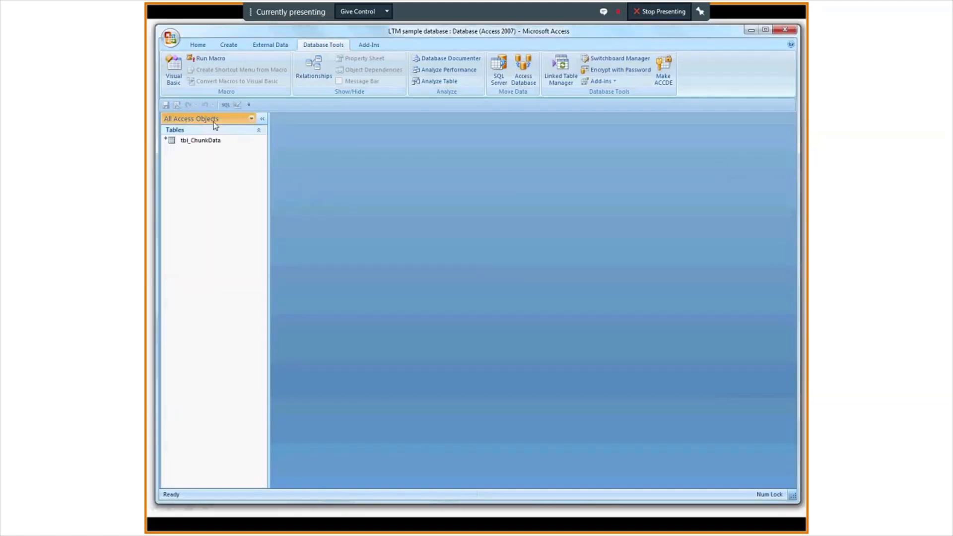
pyautogui.rightClick(195, 144)
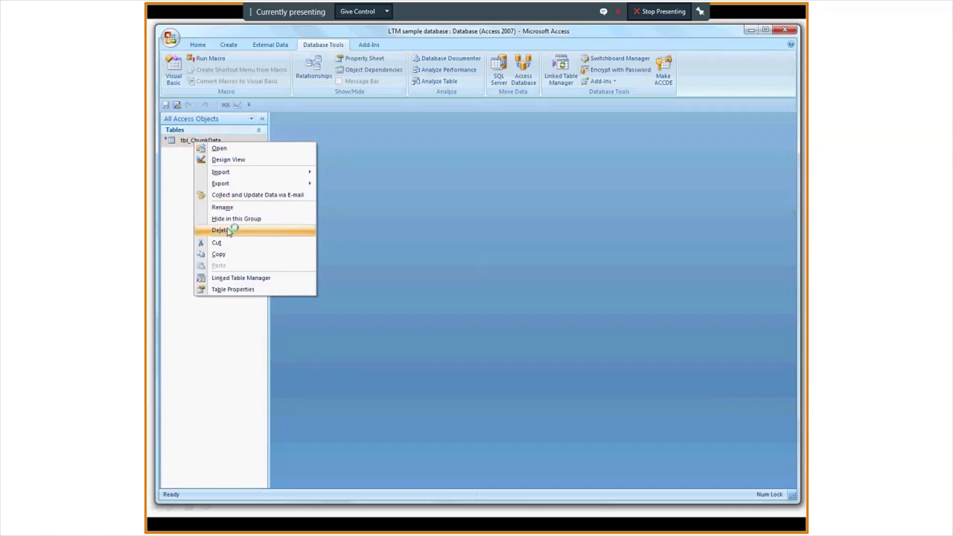
pyautogui.press('Escape')
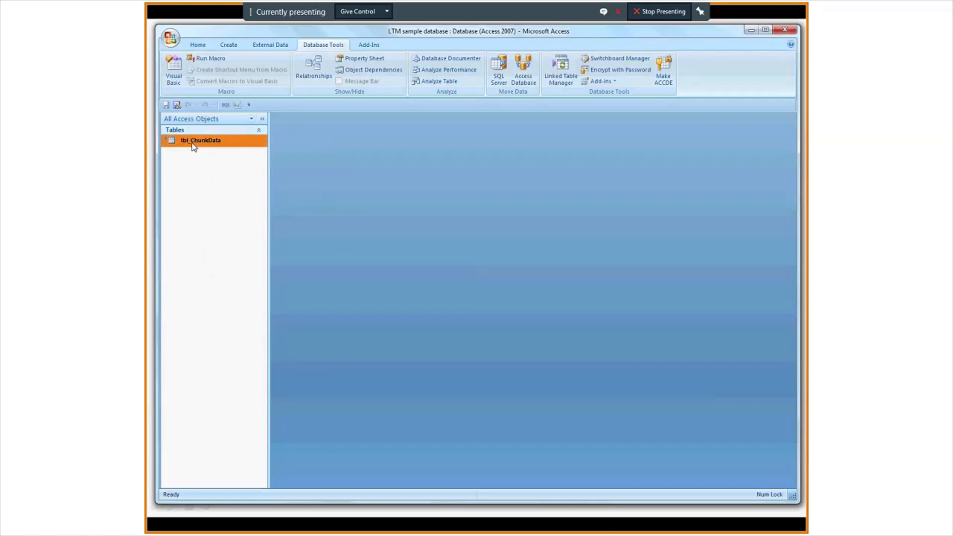
# Rename the linked table tbl_ChunkData to ChunkData in the object list.
pyautogui.rightClick(193, 147)
pyautogui.click(234, 210)
pyautogui.doubleClick(192, 141)
pyautogui.click(188, 140)
pyautogui.press('BackSpace')
pyautogui.press('BackSpace')
pyautogui.press('BackSpace')
pyautogui.press('BackSpace')
pyautogui.press('Return')
pyautogui.click(198, 144)
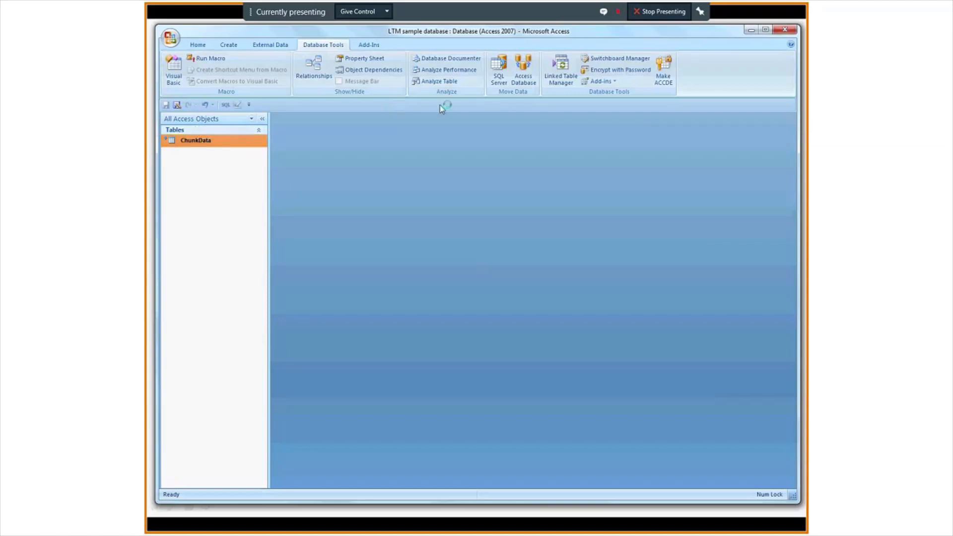
# Reopen the LTM add-in, select the SourceFile.accdb data source and compare the linked table's local and source names.
pyautogui.click(608, 84)
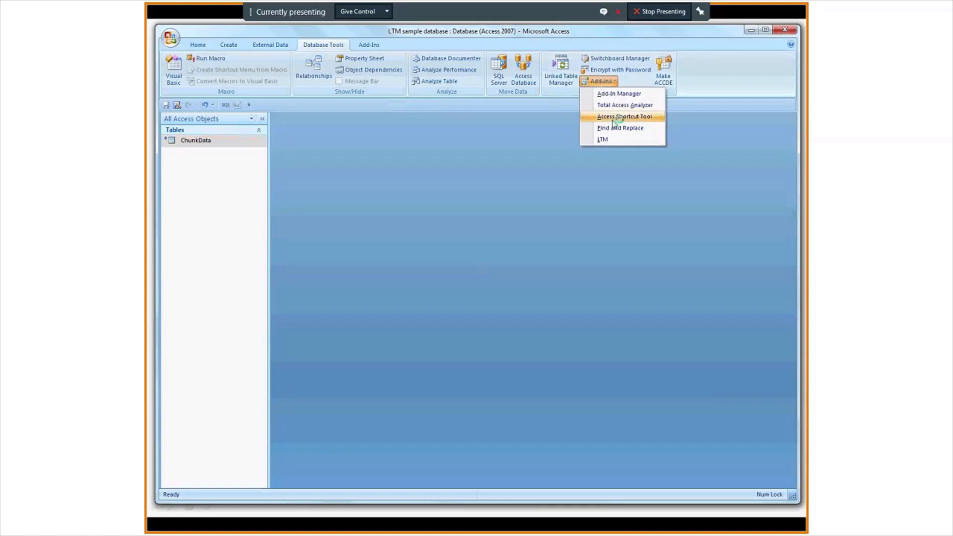
pyautogui.click(605, 139)
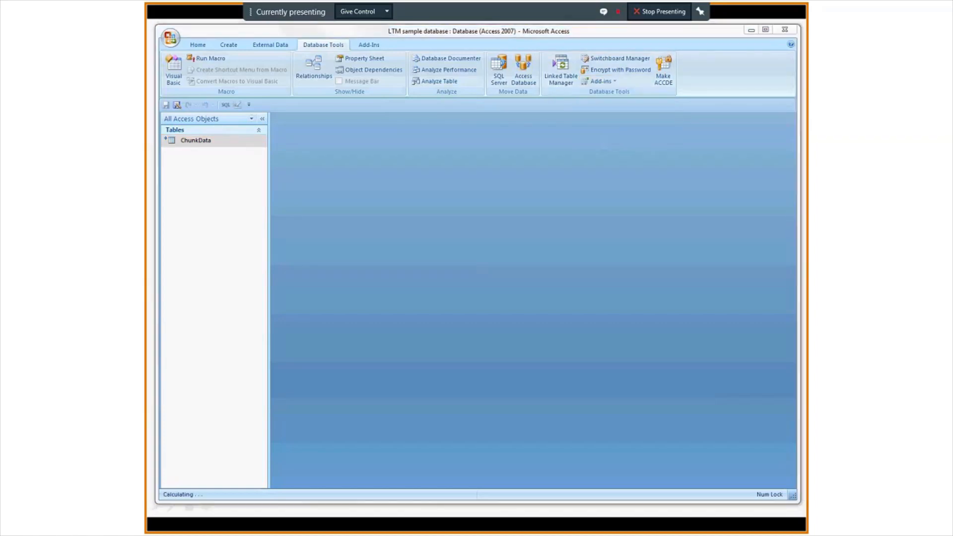
pyautogui.moveTo(16, 128); pyautogui.dragTo(382, 138)
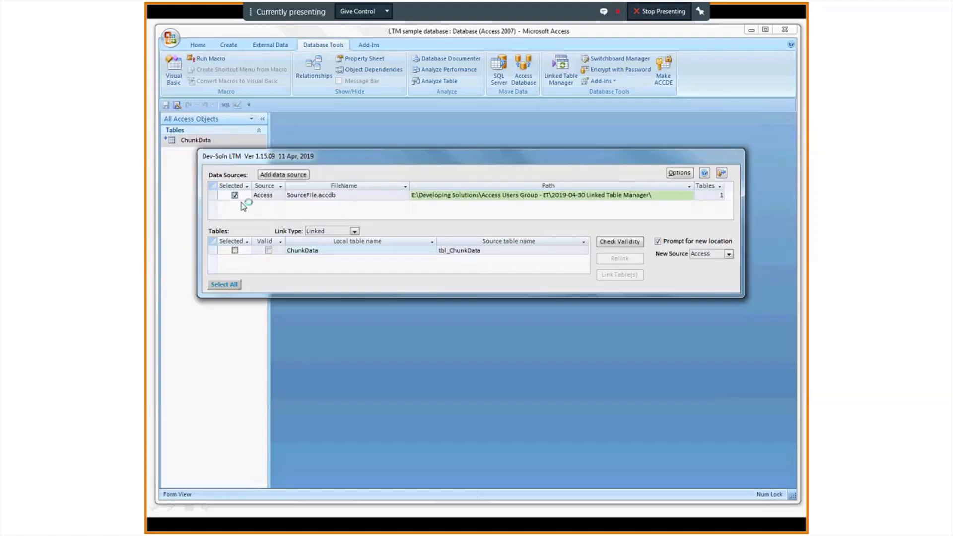
pyautogui.click(327, 252)
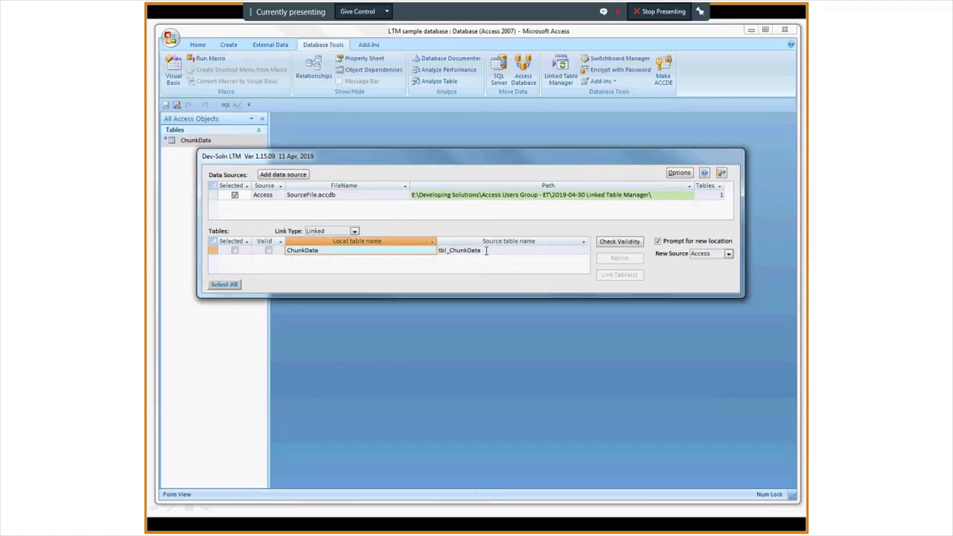
# Start adding a SQL Server data source for the ReportServer database on the (local) server and test the connection.
pyautogui.moveTo(452, 162); pyautogui.dragTo(462, 150)
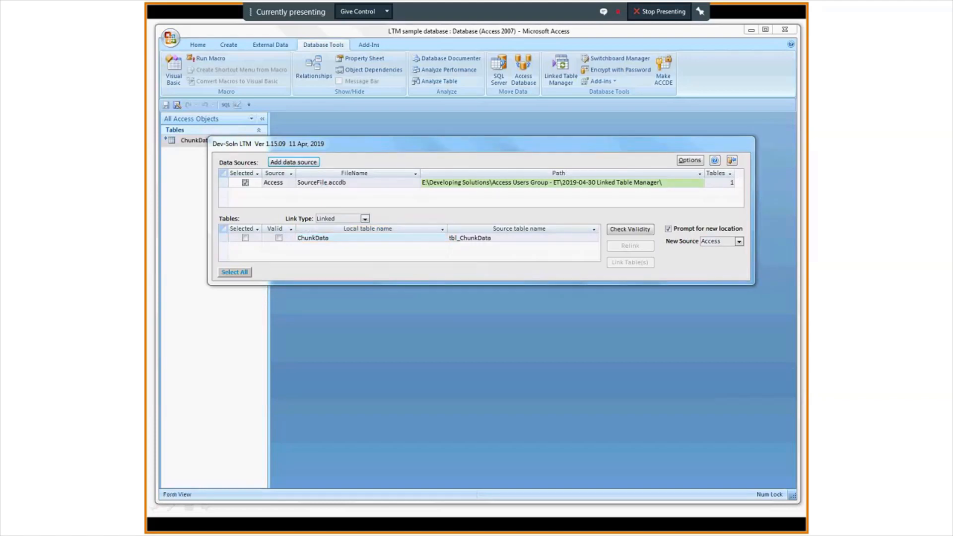
pyautogui.click(406, 252)
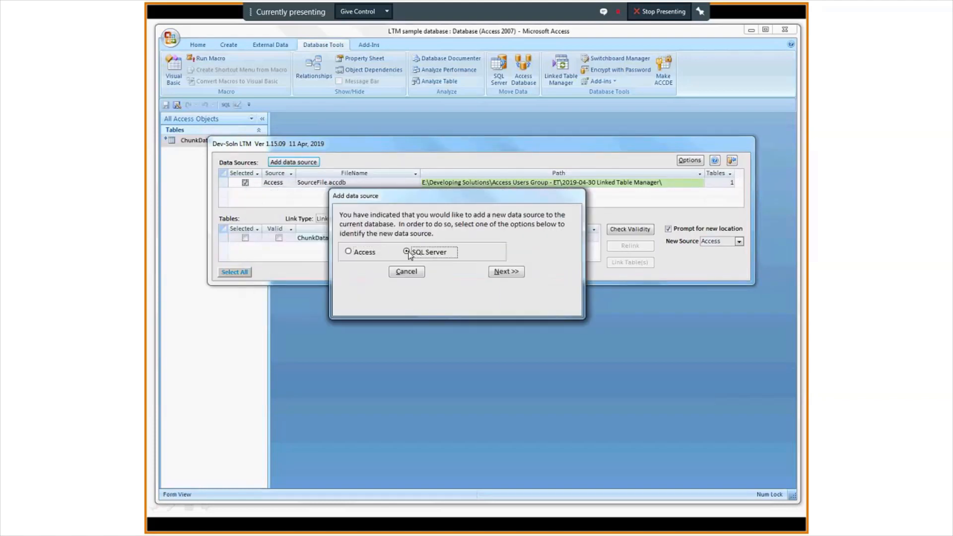
pyautogui.click(506, 272)
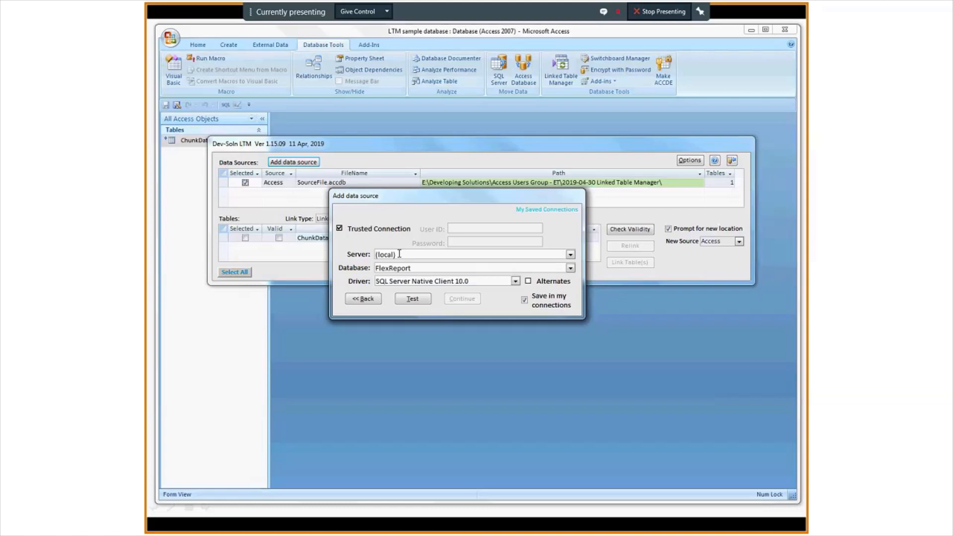
pyautogui.click(571, 268)
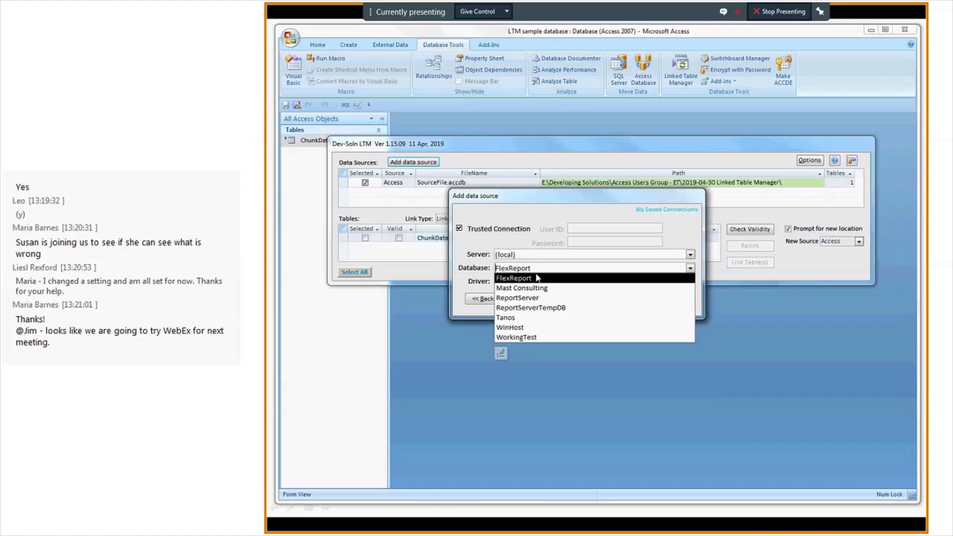
pyautogui.click(571, 298)
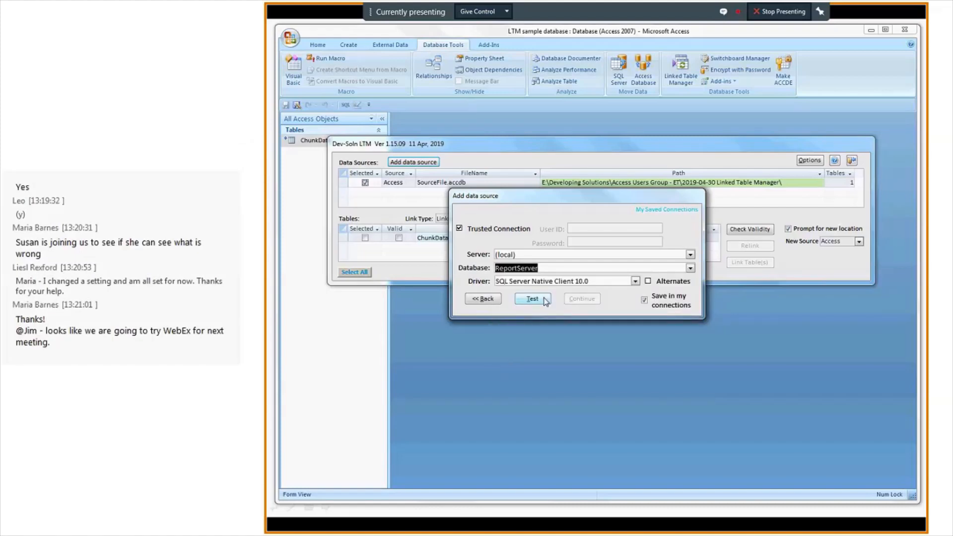
pyautogui.click(546, 299)
# Set the driver to ODBC Driver 17.2 for SQL Server, allow alternate drivers and test the connection.
pyautogui.click(635, 281)
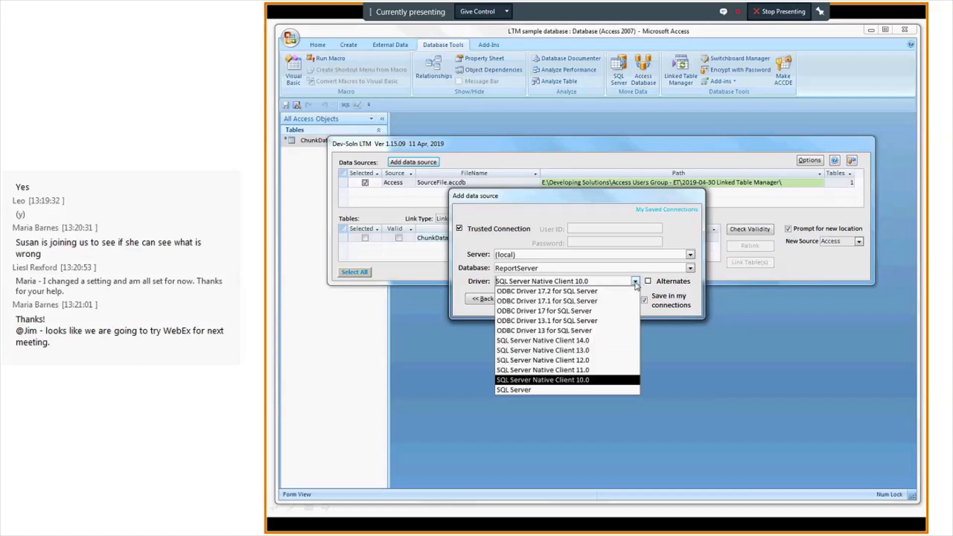
pyautogui.click(548, 291)
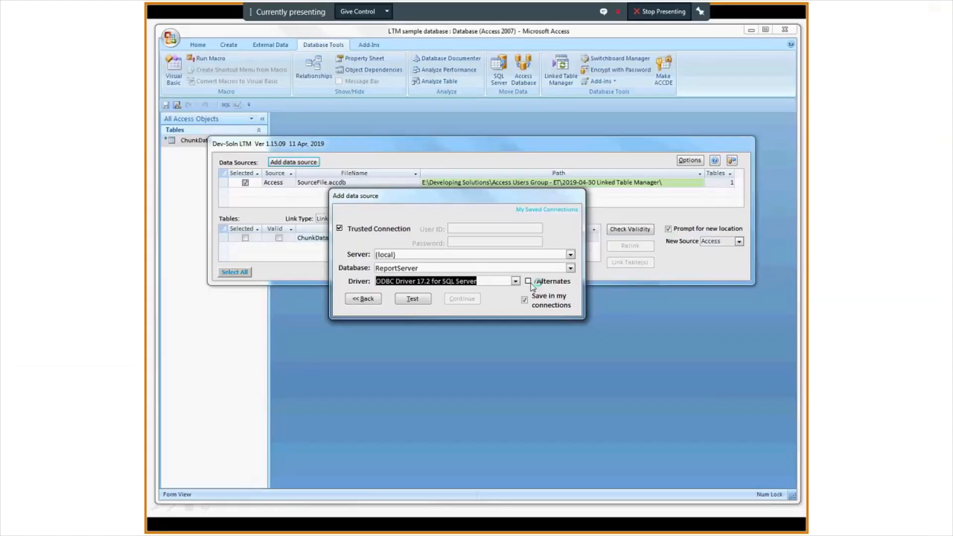
pyautogui.click(528, 281)
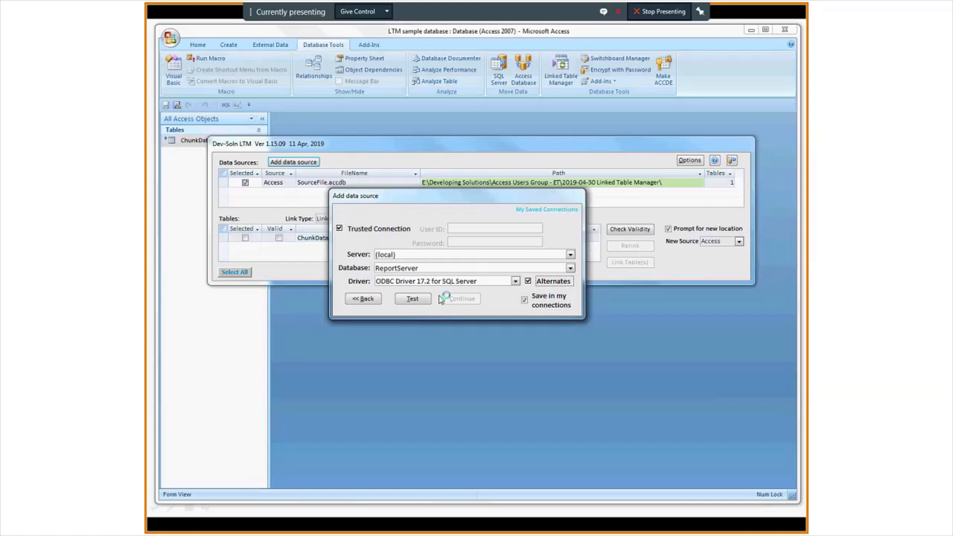
pyautogui.click(412, 301)
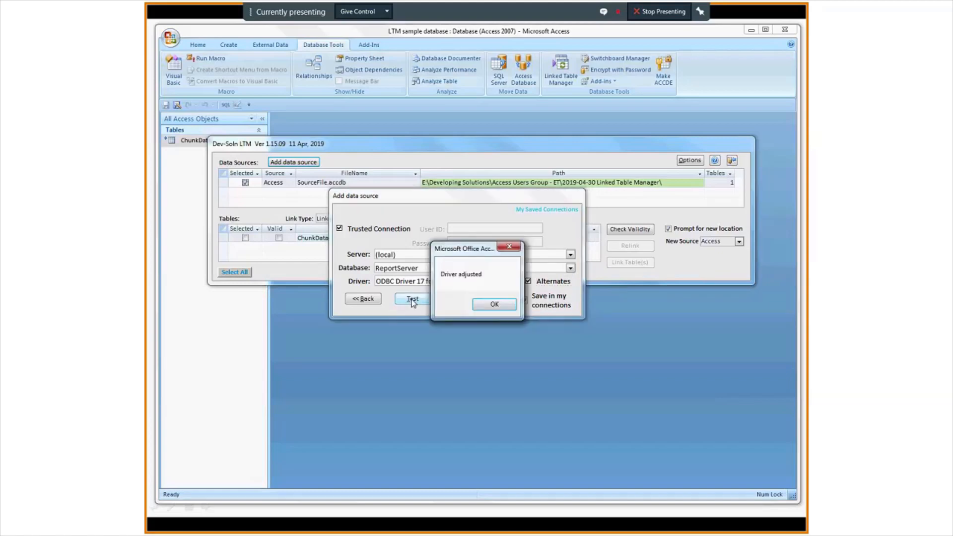
pyautogui.click(494, 304)
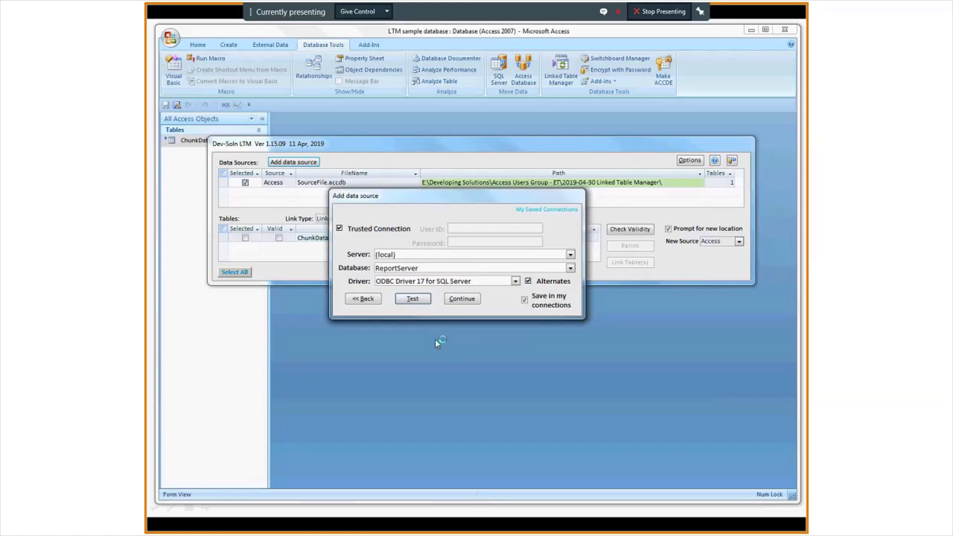
pyautogui.click(417, 303)
# Set the driver to SQL Server Native Client 14.0, keep alternates allowed, and test the connection again.
pyautogui.click(516, 282)
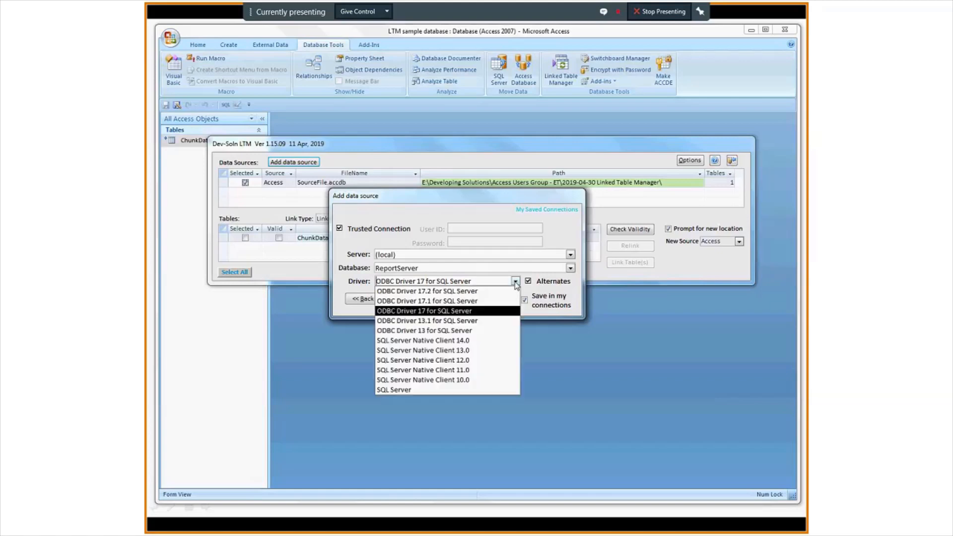
pyautogui.click(440, 341)
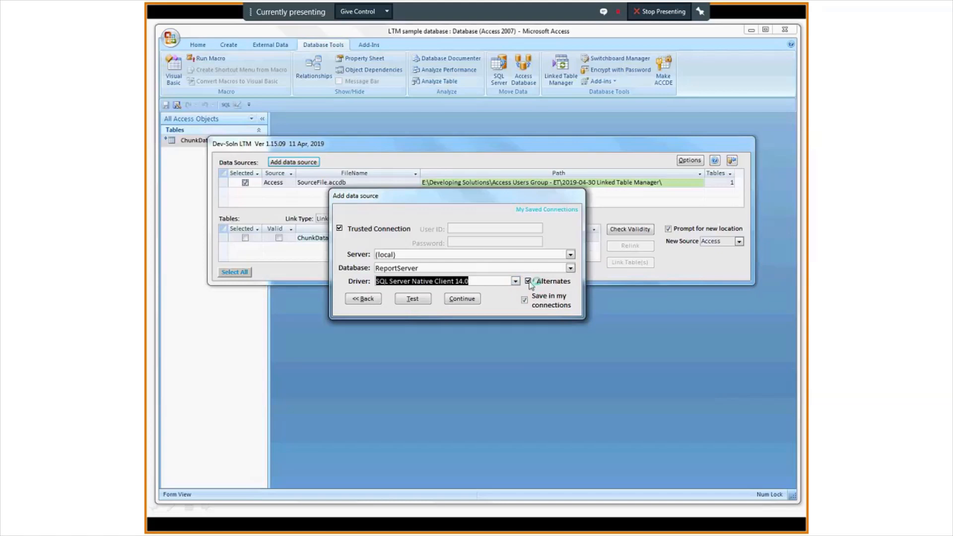
pyautogui.click(527, 282)
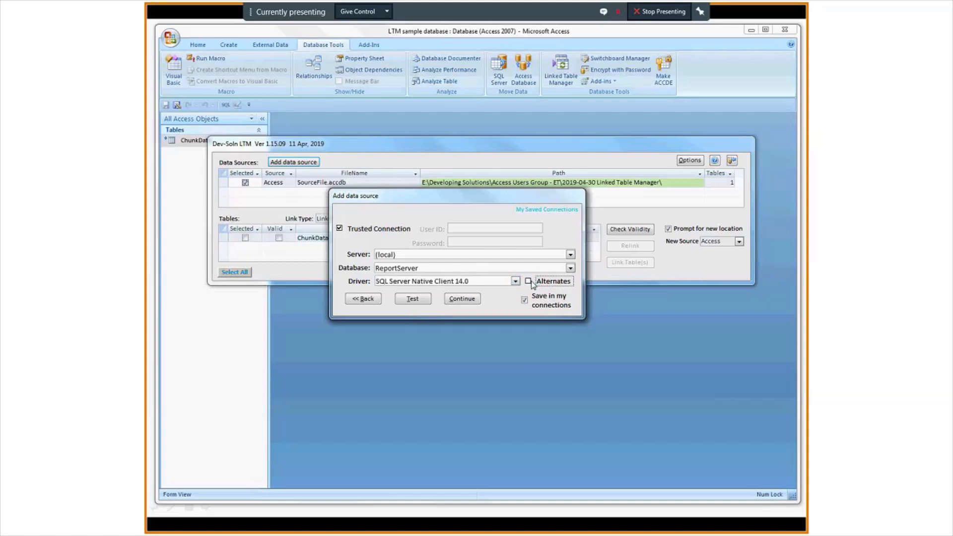
pyautogui.click(528, 282)
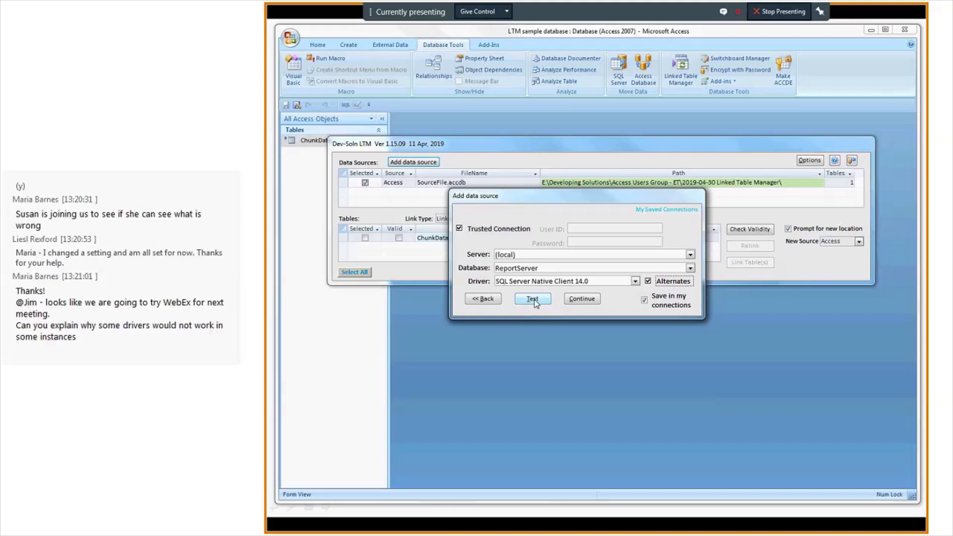
pyautogui.click(531, 299)
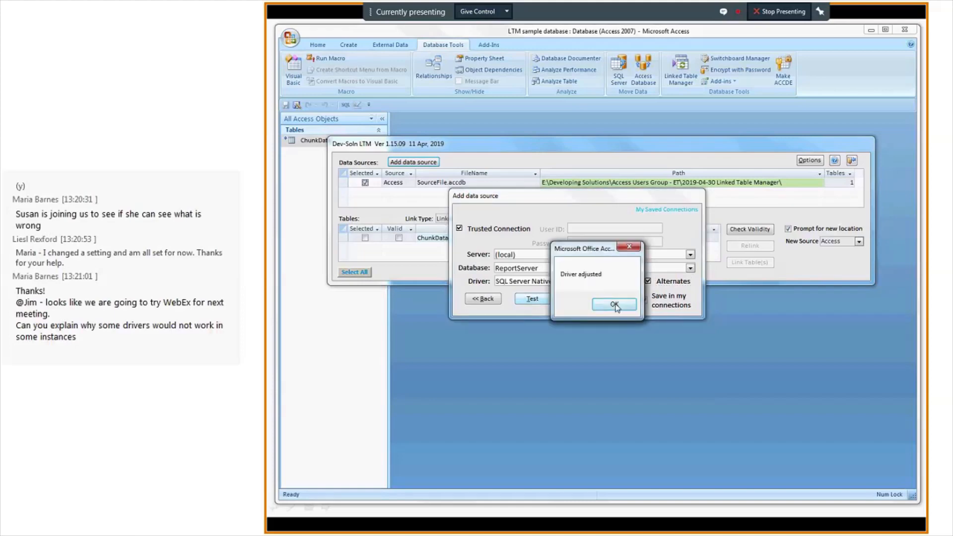
pyautogui.click(614, 305)
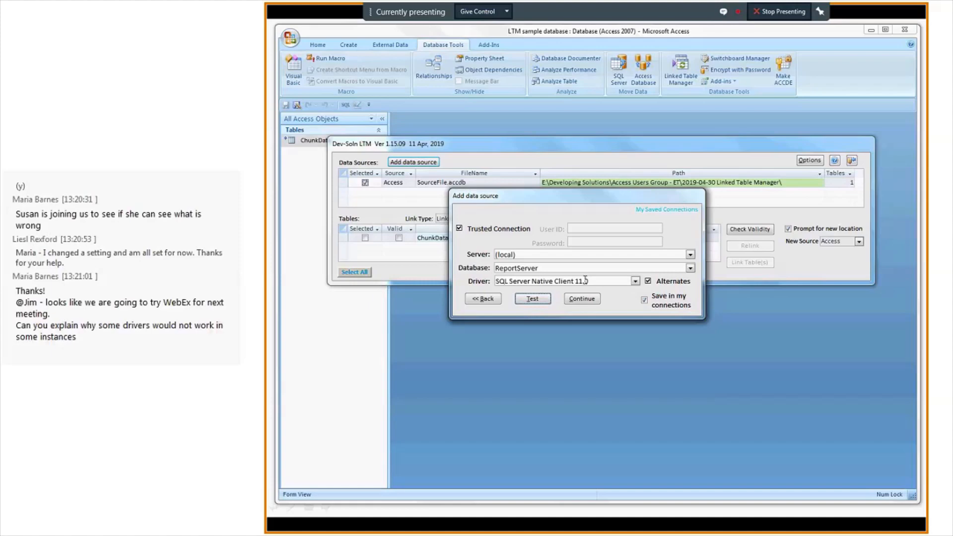
# Continue with the tested connection and save it under the title "Report Tes".
pyautogui.click(582, 299)
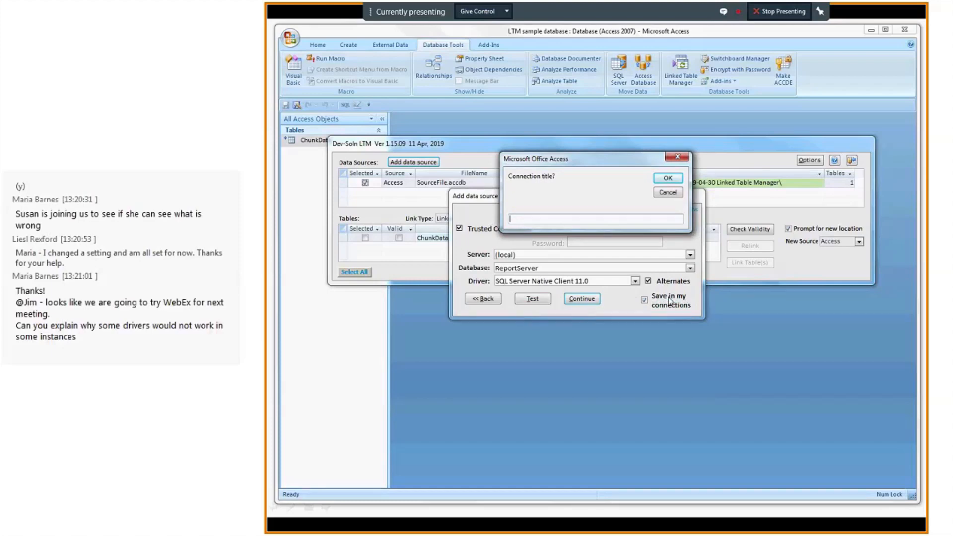
pyautogui.moveTo(583, 165); pyautogui.dragTo(570, 202)
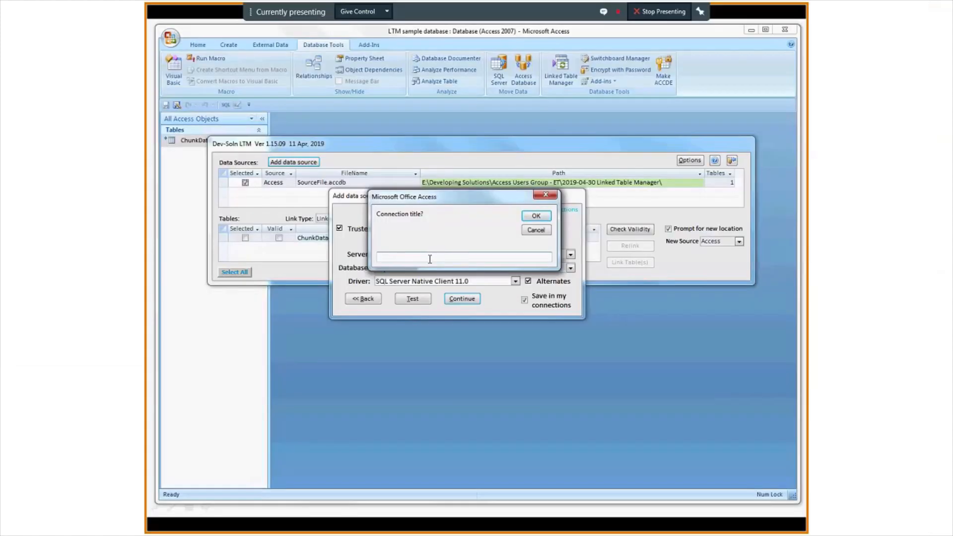
pyautogui.write('rep')
pyautogui.press('BackSpace')
pyautogui.press('BackSpace')
pyautogui.press('BackSpace')
pyautogui.write('Report Tes')
pyautogui.click(542, 218)
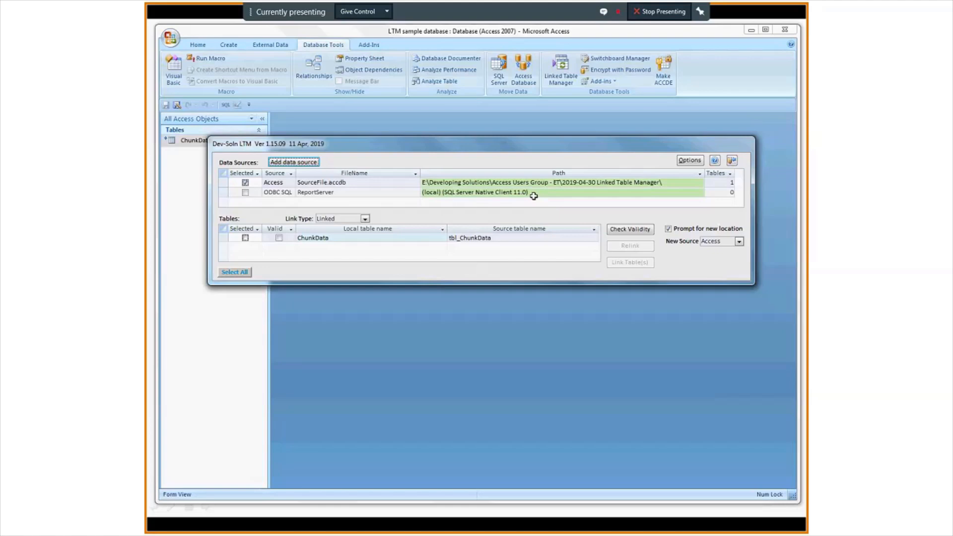
# Select the ReportServer data source and log in to SQL Server using a trusted connection.
pyautogui.click(245, 194)
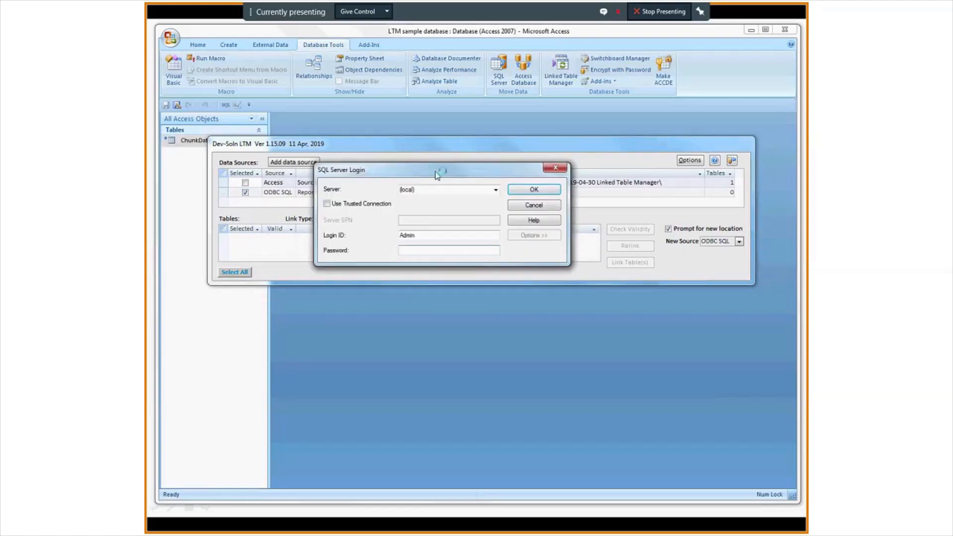
pyautogui.moveTo(436, 172); pyautogui.dragTo(457, 183)
pyautogui.click(346, 212)
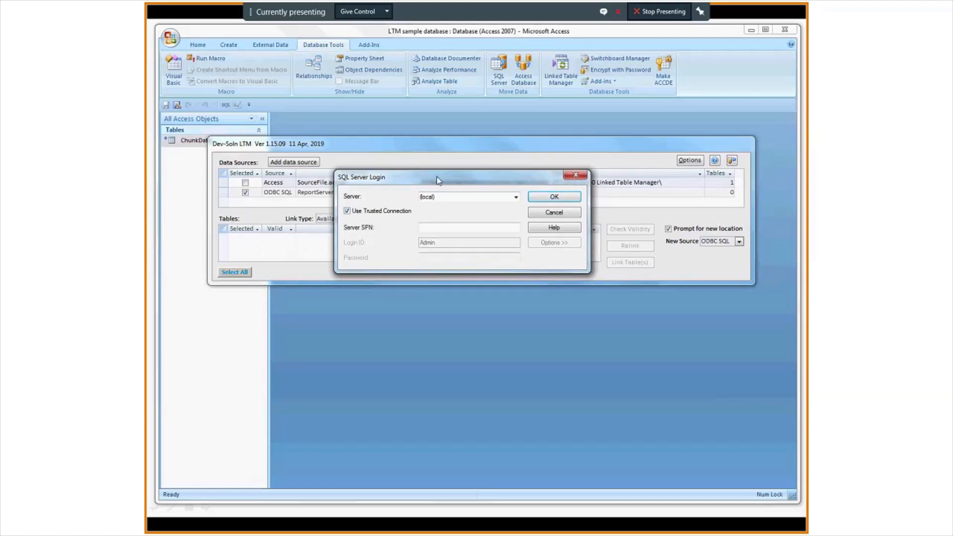
pyautogui.moveTo(416, 179); pyautogui.dragTo(453, 216)
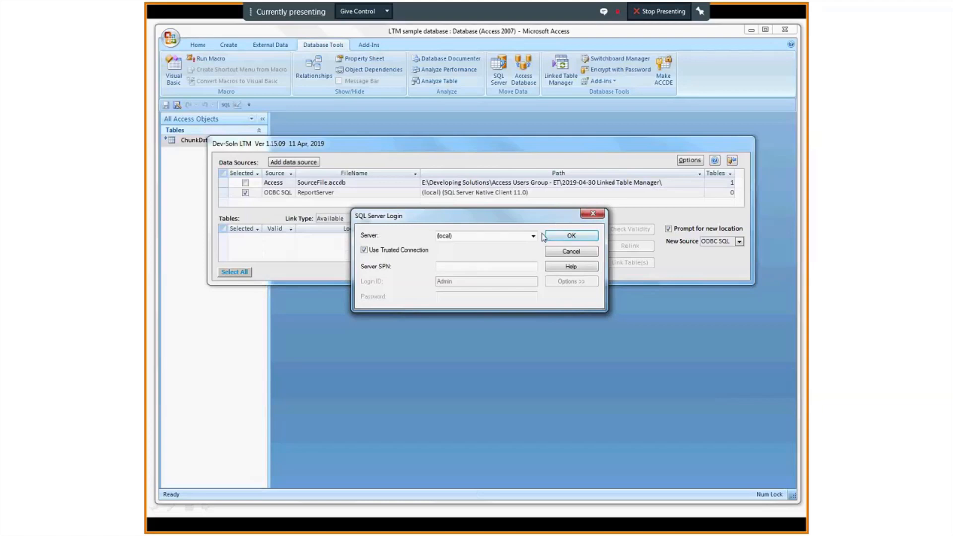
pyautogui.click(573, 237)
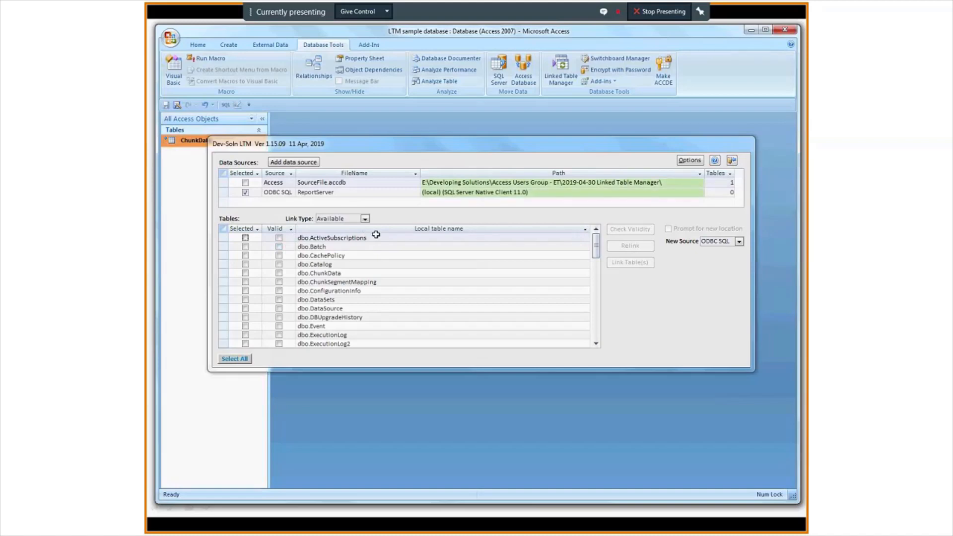
# Mark the available tables dbo.Catalog, dbo.ChunkData and dbo.ChunkSegmentMapping for linking.
pyautogui.click(349, 273)
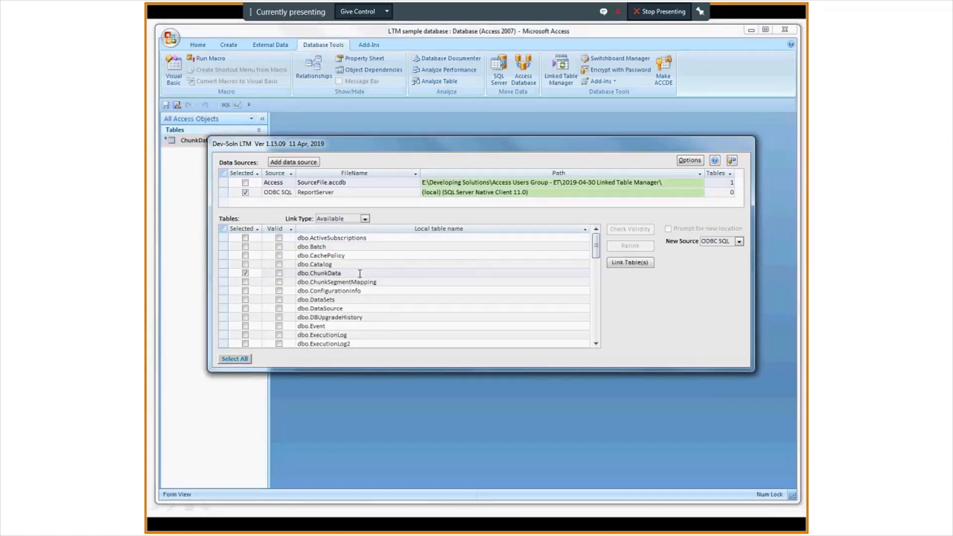
pyautogui.click(245, 264)
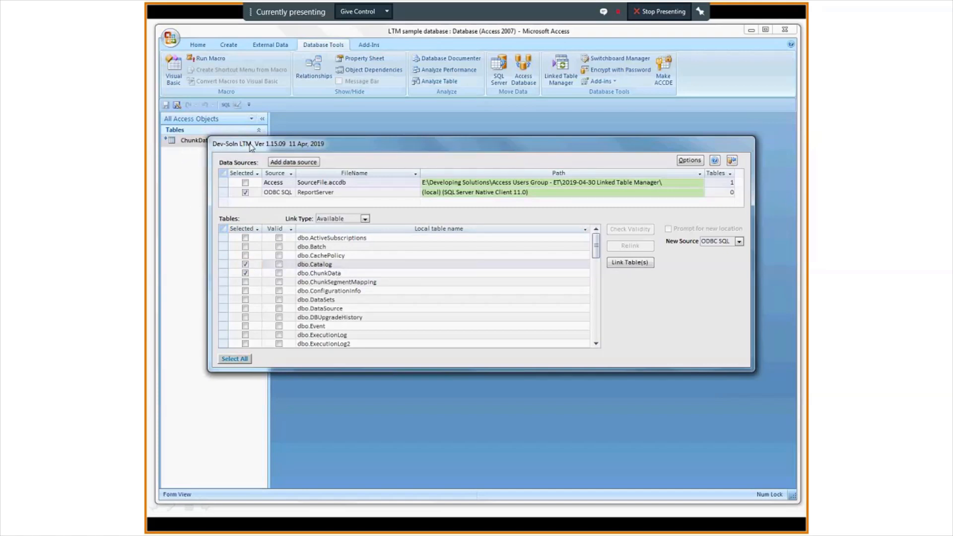
pyautogui.click(246, 267)
pyautogui.click(245, 272)
pyautogui.click(245, 281)
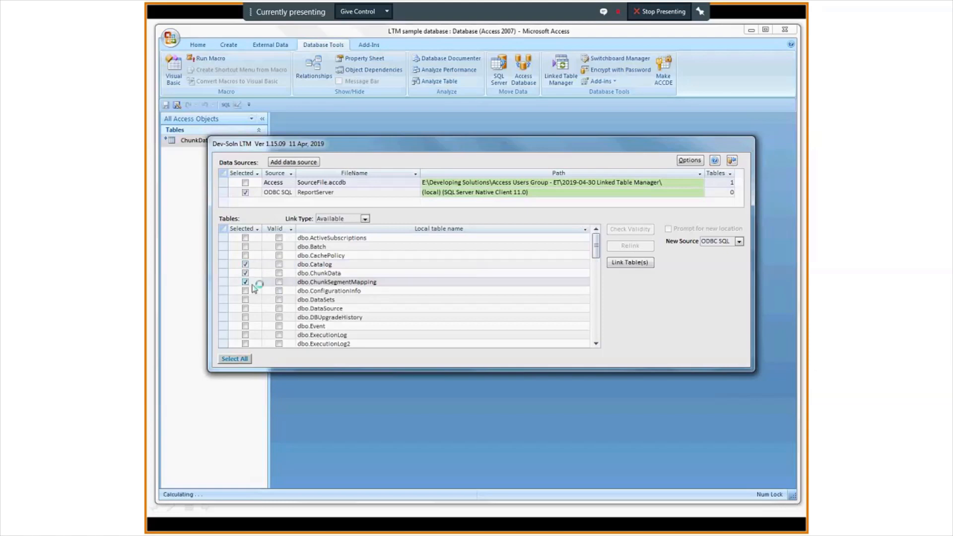
# Link the marked ReportServer tables, accepting ChunkData_1 as the alternate name for the duplicate table.
pyautogui.click(630, 264)
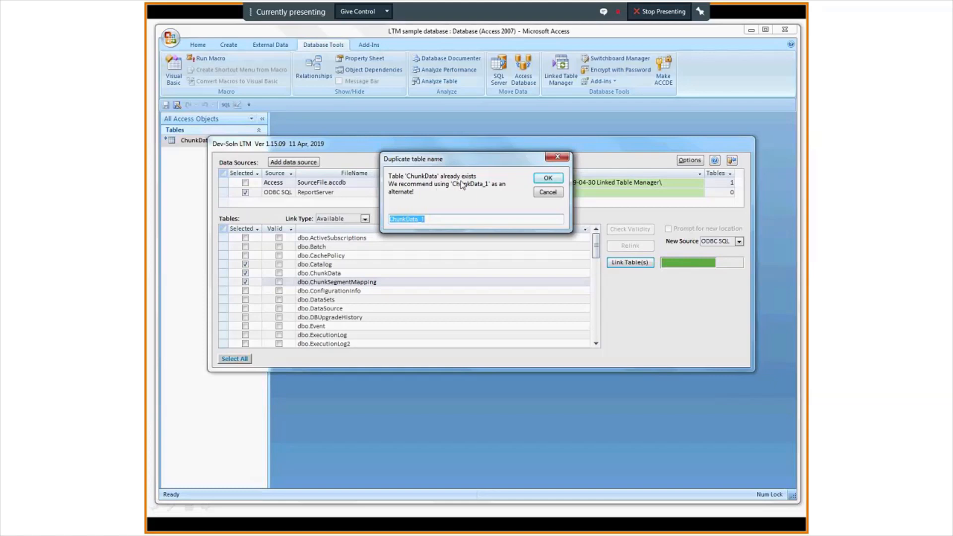
pyautogui.moveTo(453, 164); pyautogui.dragTo(442, 169)
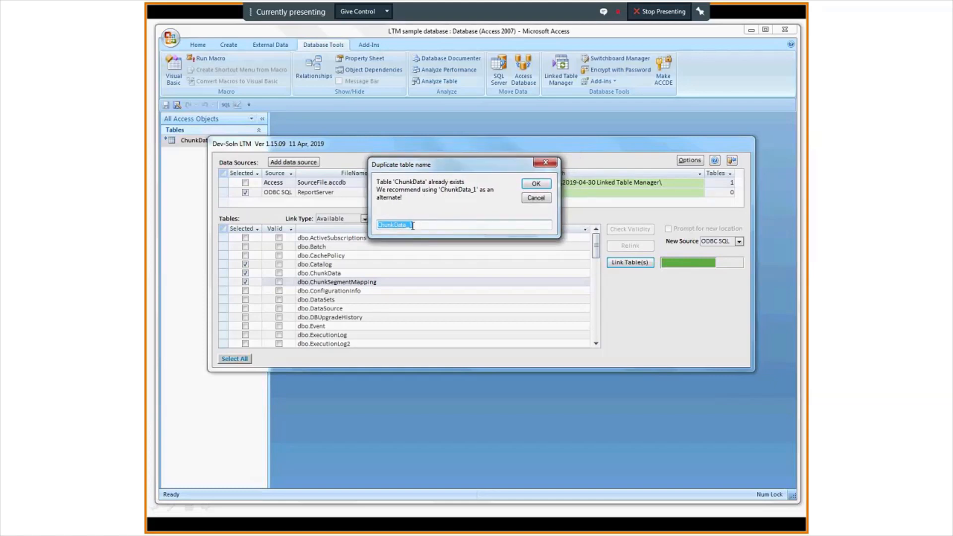
pyautogui.press('Return')
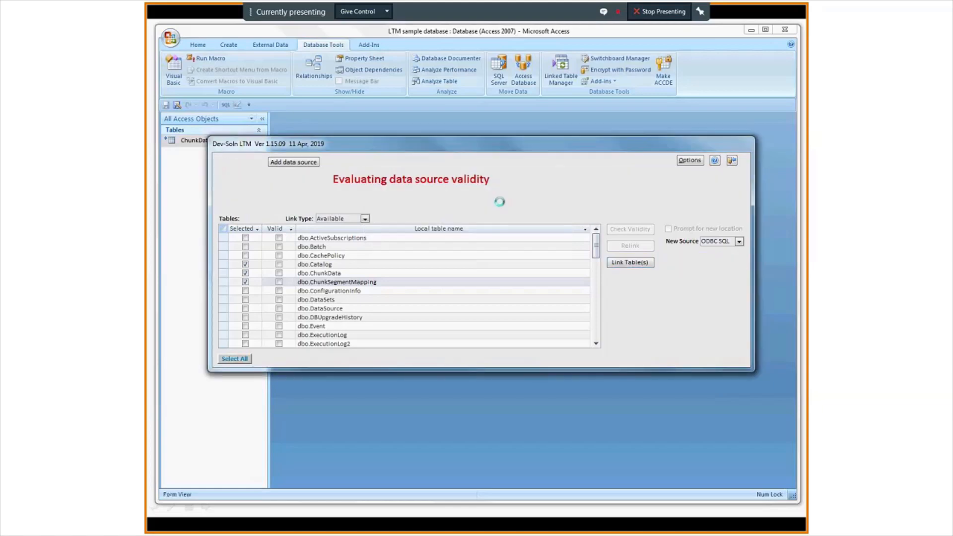
pyautogui.click(498, 303)
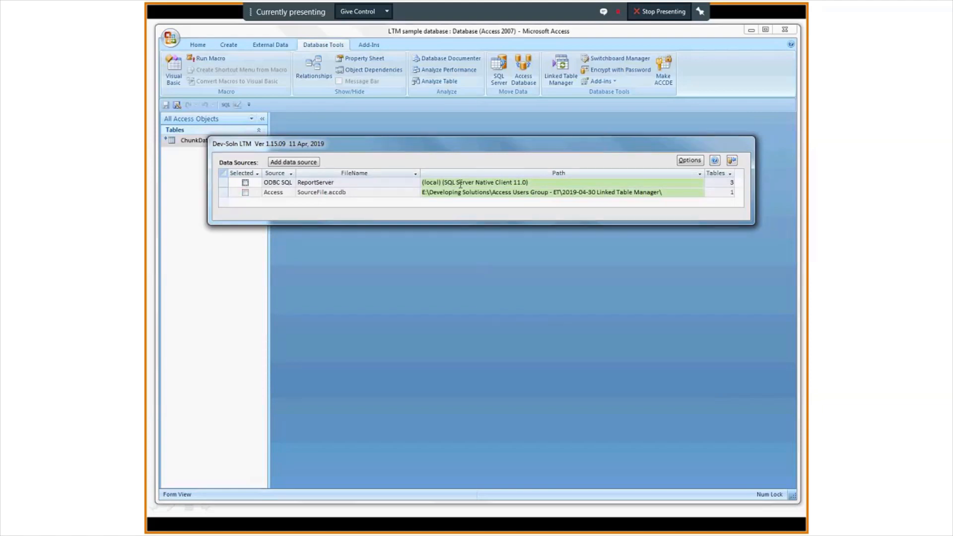
# List the tables linked from the ReportServer data source, and close the LTM add-in window.
pyautogui.click(245, 182)
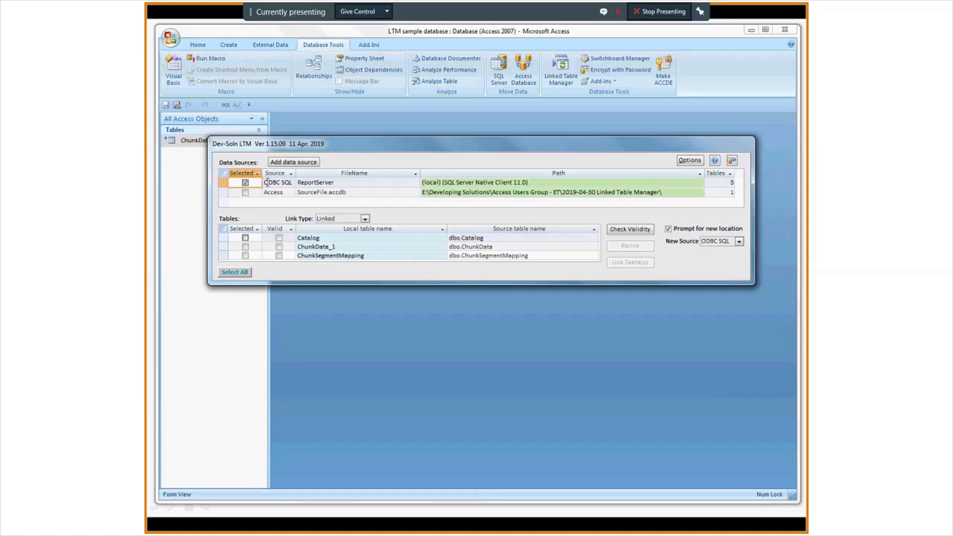
pyautogui.moveTo(346, 149); pyautogui.dragTo(360, 176)
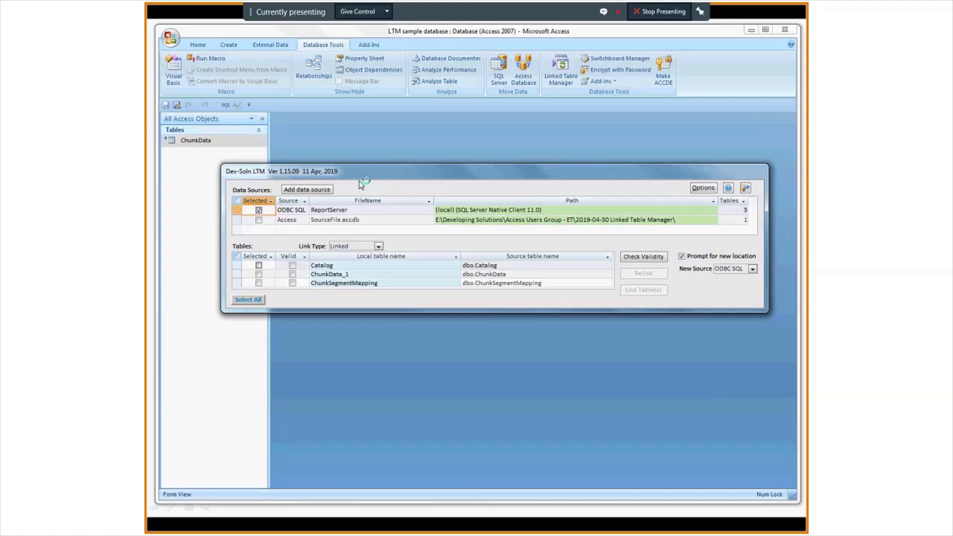
pyautogui.click(743, 200)
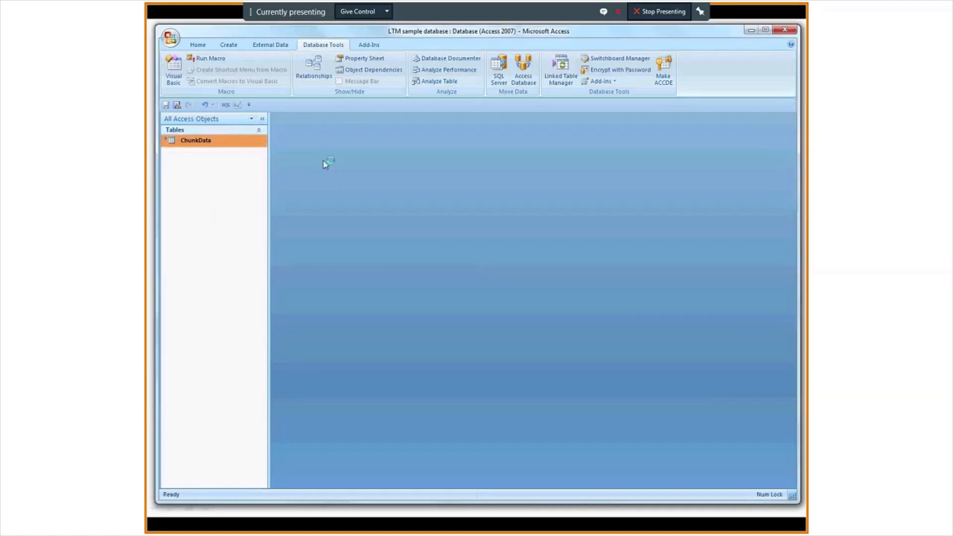
# Refresh the Navigation Pane's object list and check the linked ReportServer tables alongside ChunkData.
pyautogui.click(262, 118)
pyautogui.click(167, 118)
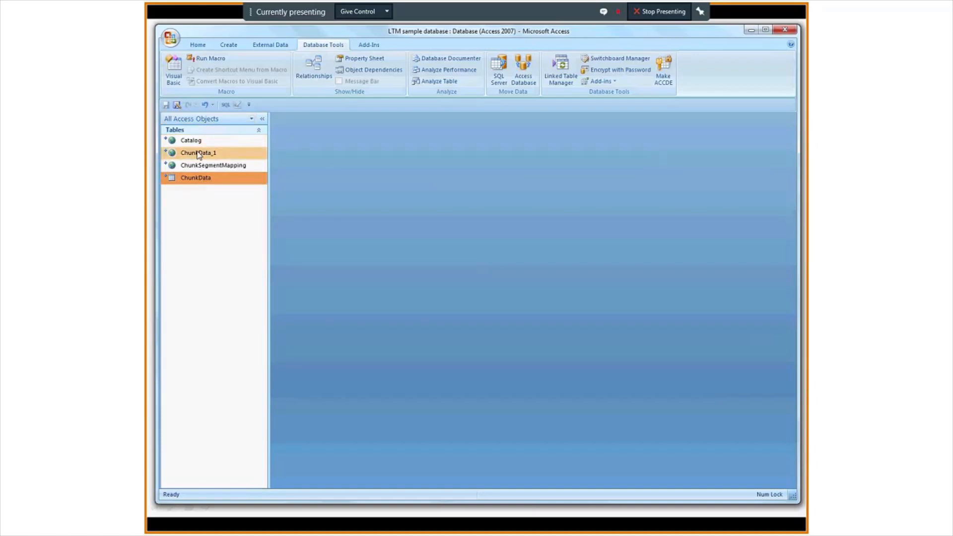
pyautogui.moveTo(194, 140)
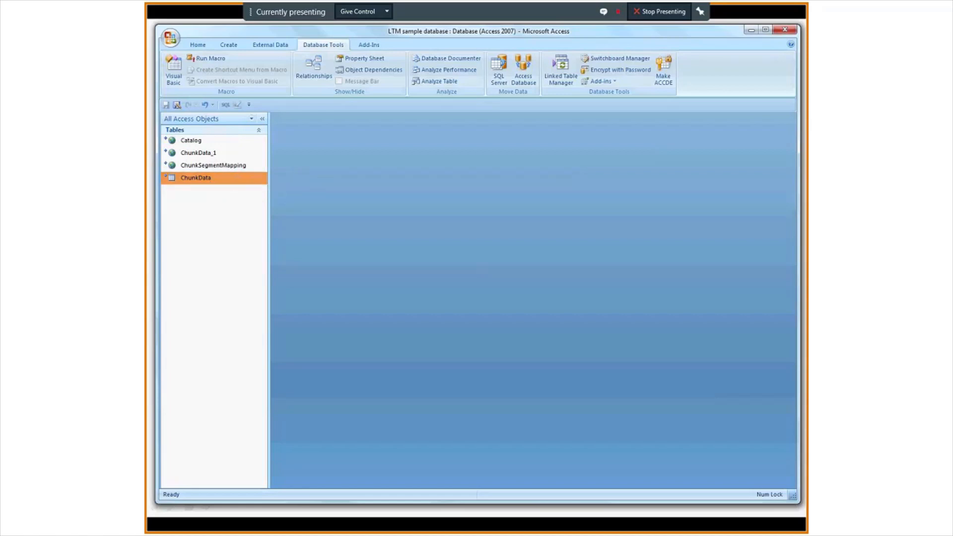
pyautogui.hotkey('alt', 'Tab')
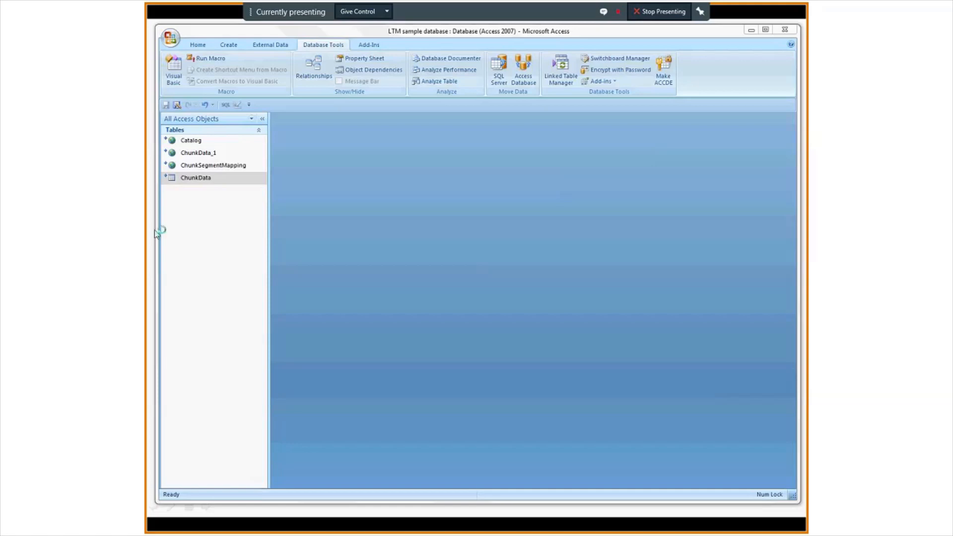
# Reopen the LTM add-in and mark the ChunkData table of the SourceFile.accdb data source for relinking.
pyautogui.click(599, 82)
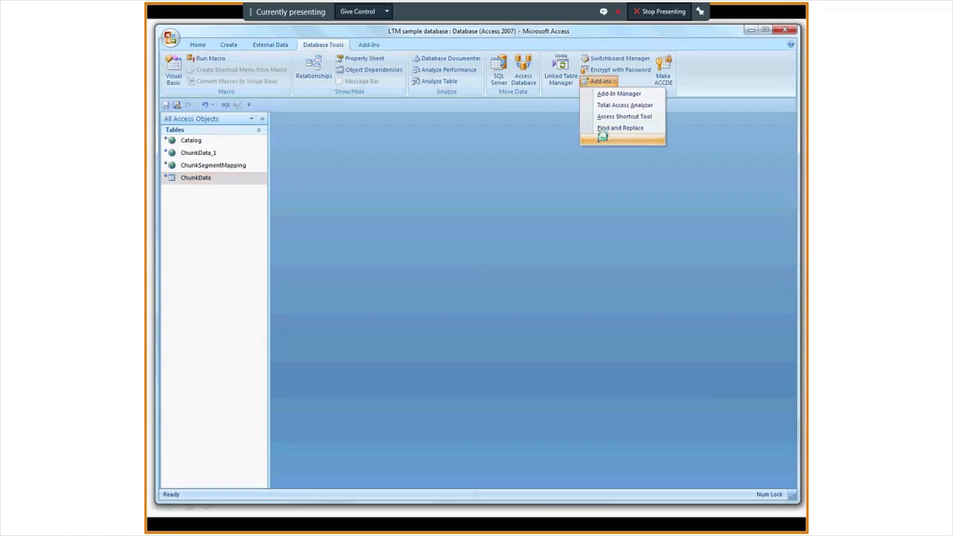
pyautogui.click(602, 132)
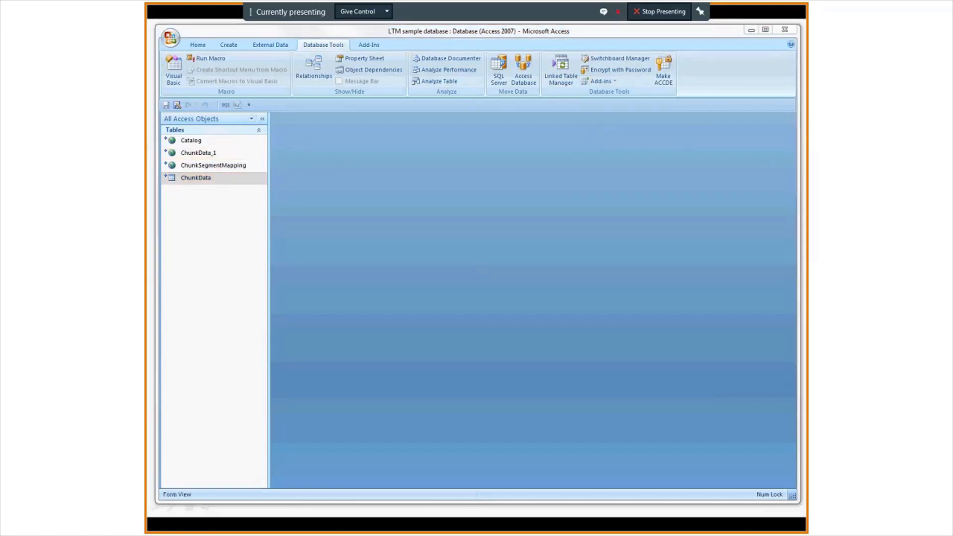
pyautogui.moveTo(445, 233); pyautogui.dragTo(478, 222)
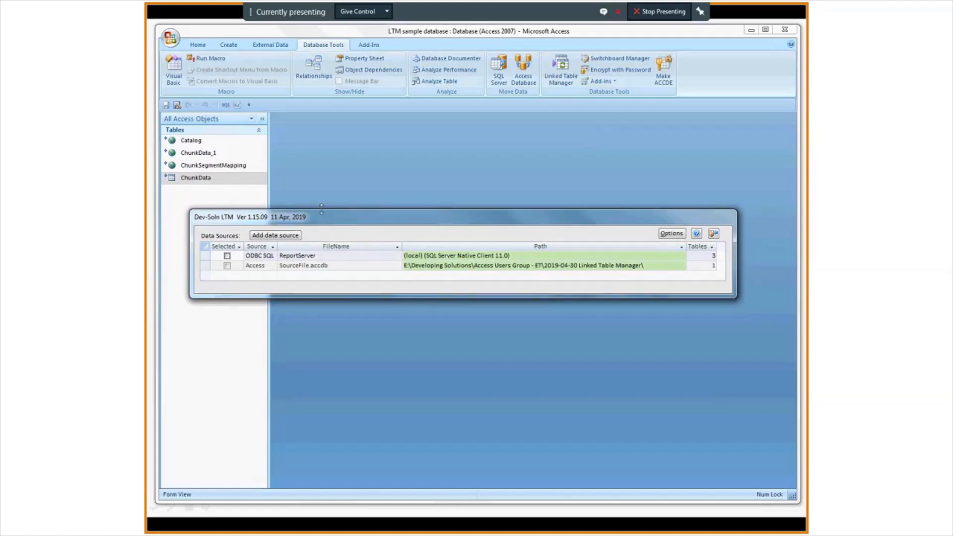
pyautogui.click(227, 266)
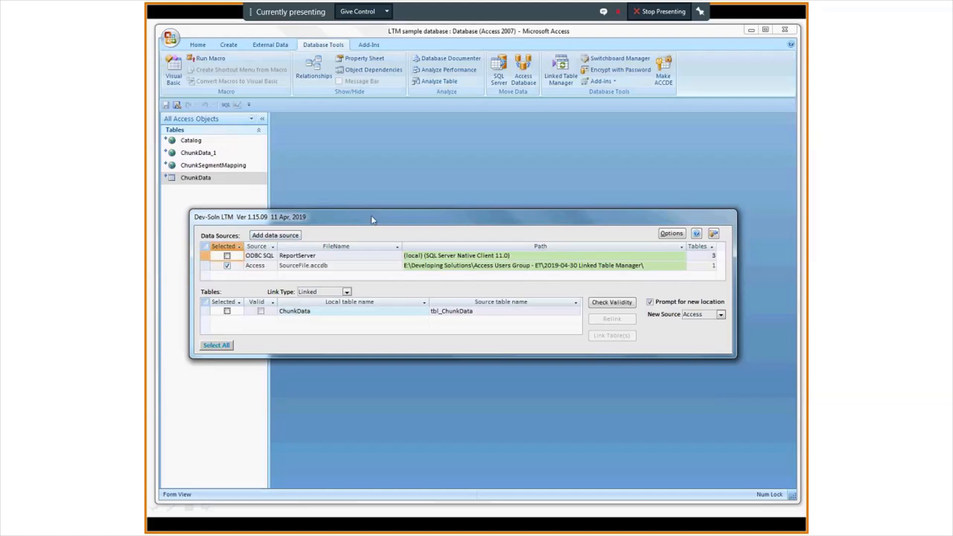
pyautogui.moveTo(371, 216); pyautogui.dragTo(374, 193)
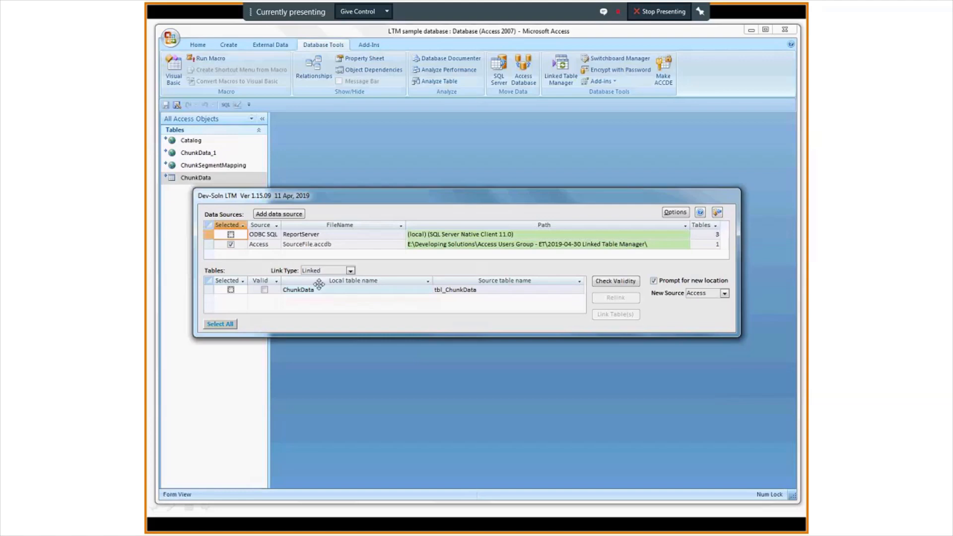
pyautogui.click(231, 289)
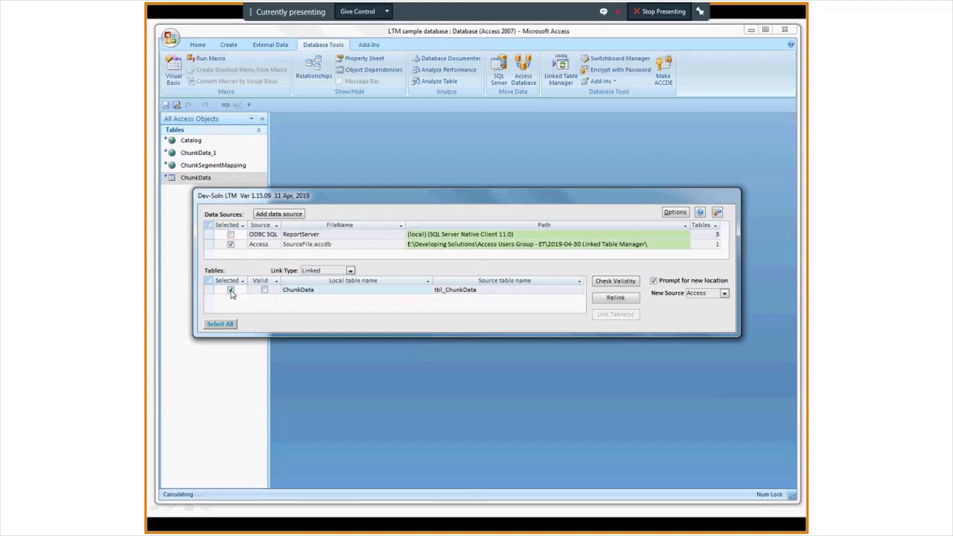
pyautogui.moveTo(194, 177)
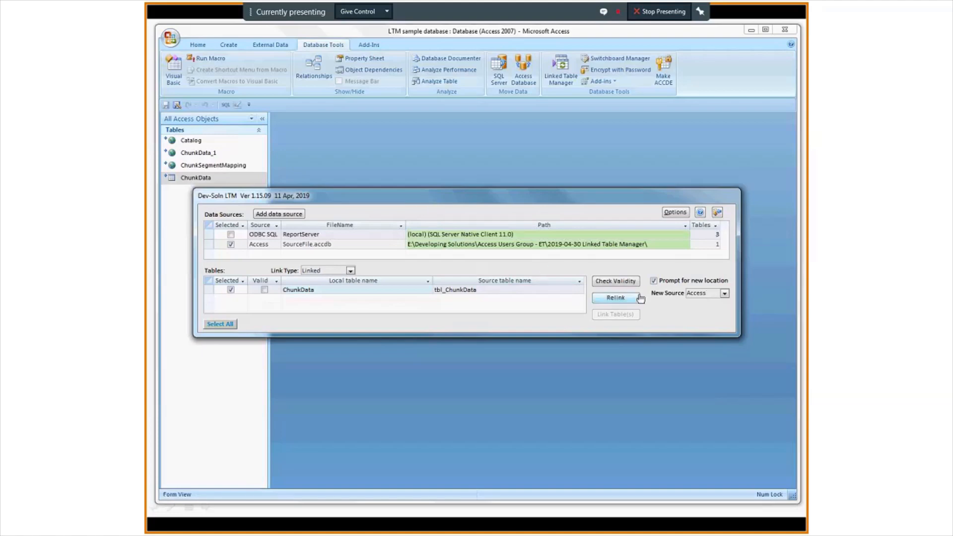
# Relink ChunkData to an ODBC SQL source using the ReportServer database, testing the connection first.
pyautogui.click(724, 294)
pyautogui.click(699, 320)
pyautogui.click(622, 299)
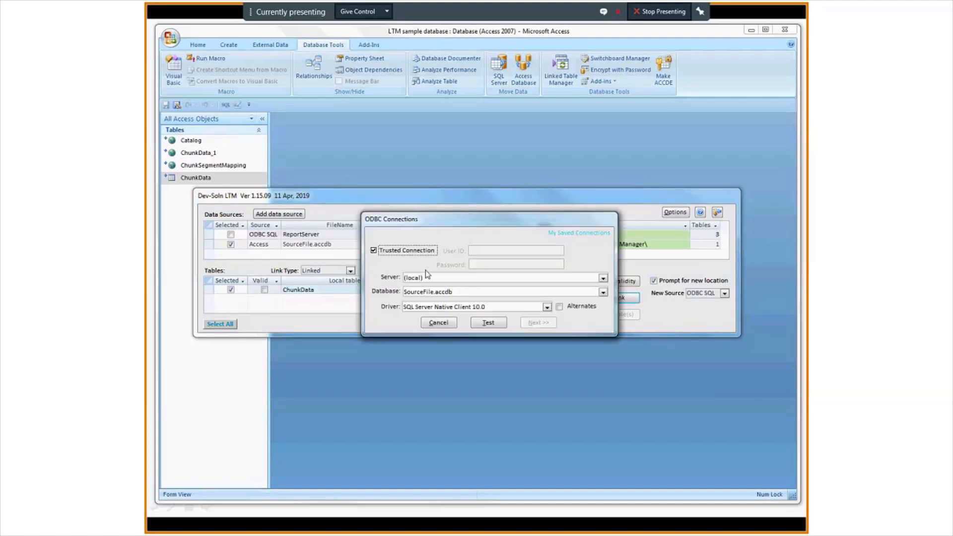
pyautogui.click(603, 292)
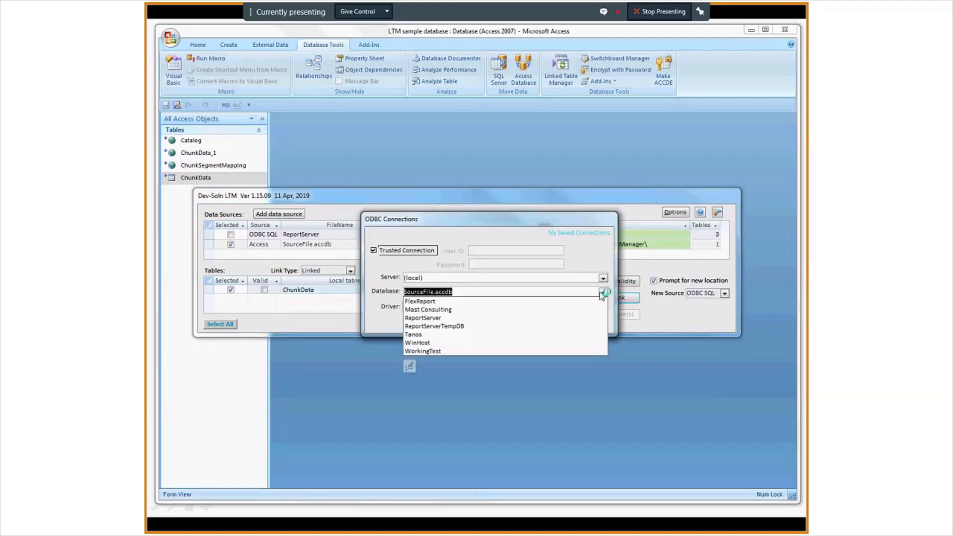
pyautogui.click(451, 318)
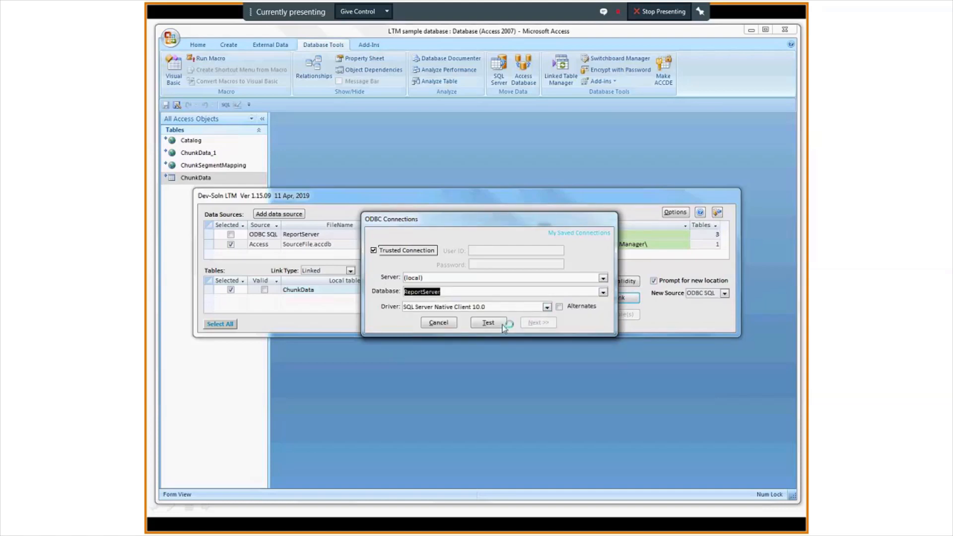
pyautogui.click(487, 325)
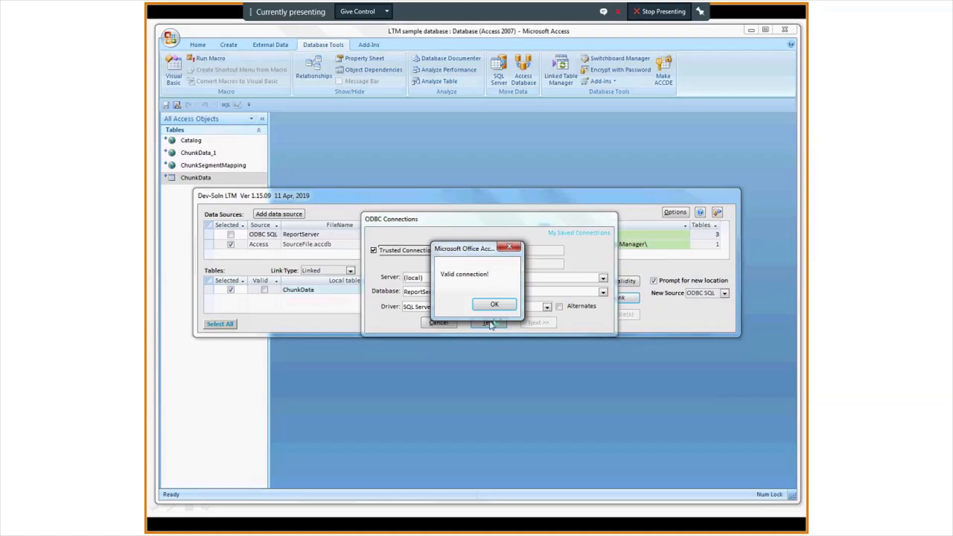
pyautogui.click(493, 304)
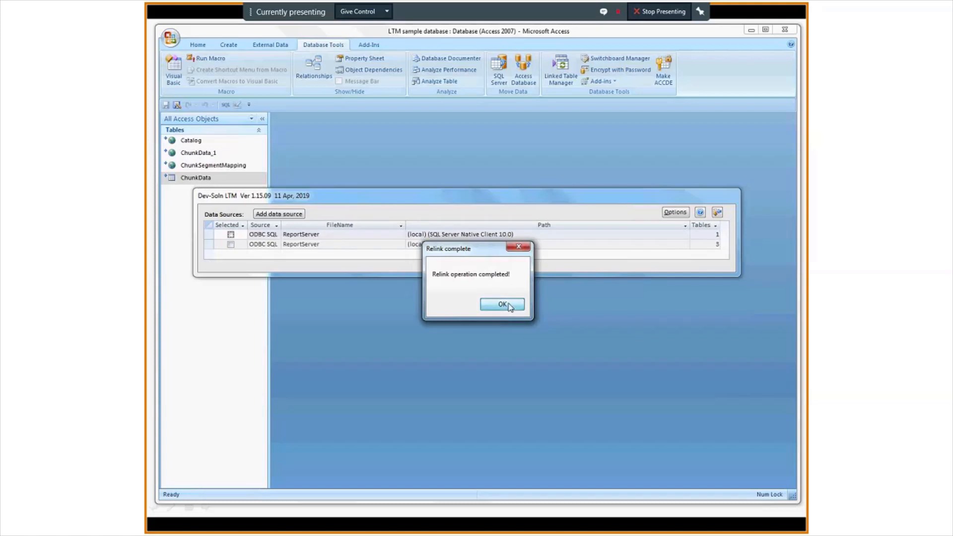
pyautogui.click(508, 304)
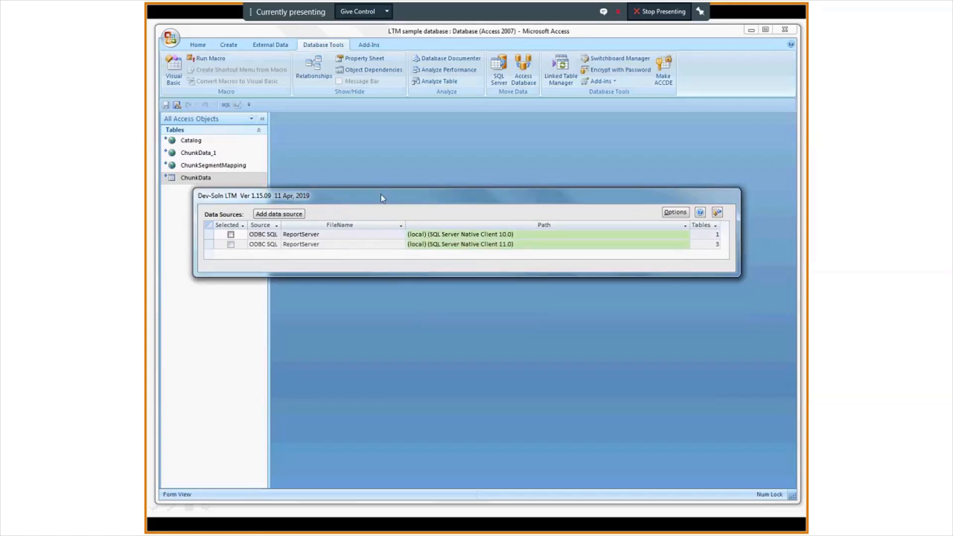
# Refresh the Navigation Pane's object list and check ChunkData's link type against the listed data sources.
pyautogui.moveTo(380, 195); pyautogui.dragTo(391, 178)
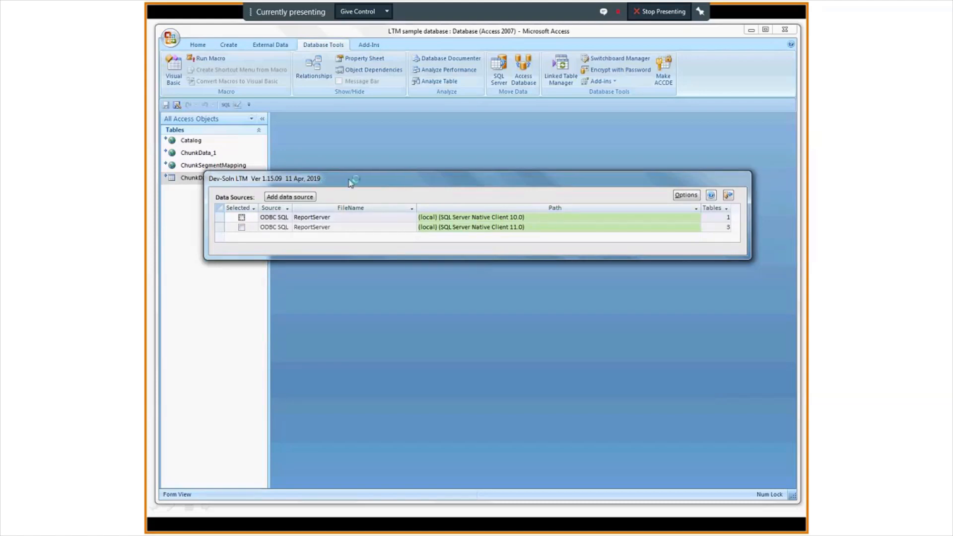
pyautogui.moveTo(353, 184); pyautogui.dragTo(368, 217)
pyautogui.click(261, 118)
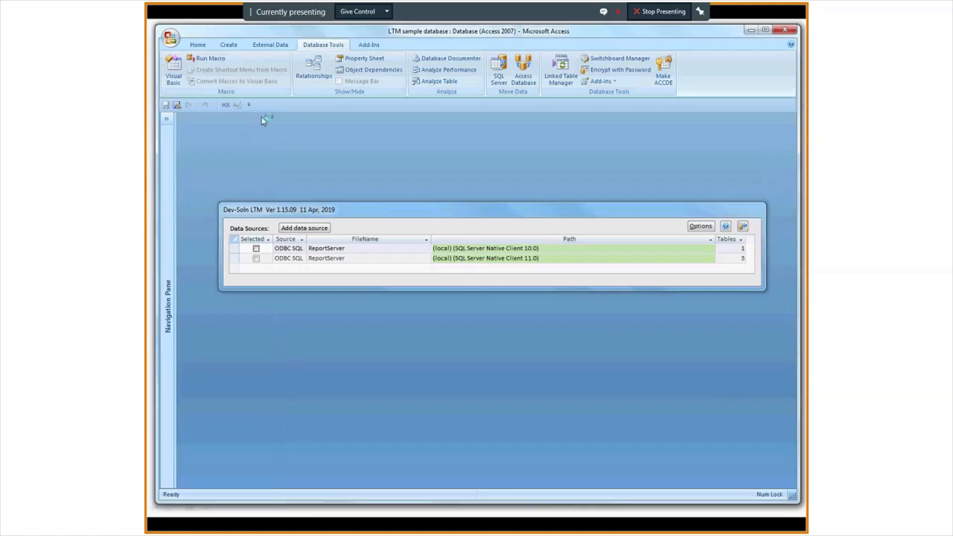
pyautogui.click(167, 119)
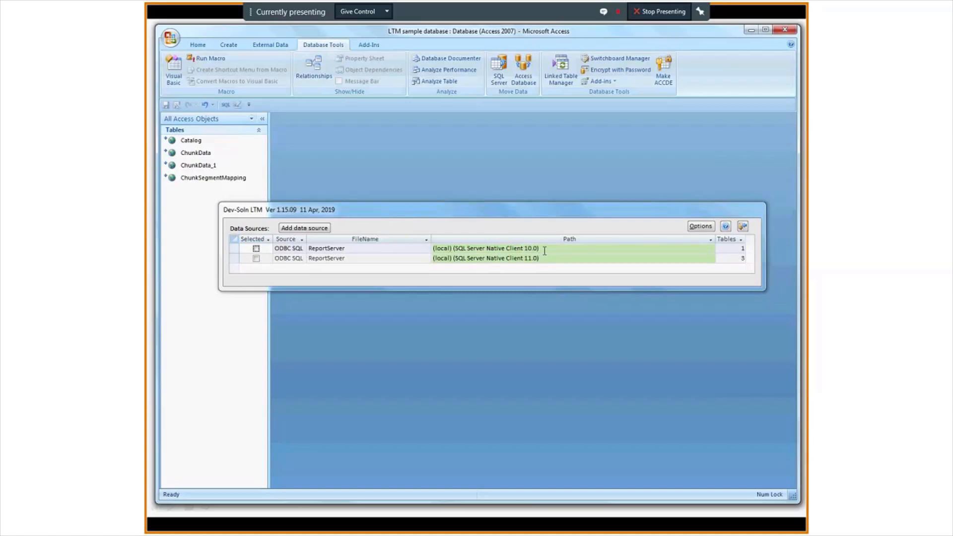
pyautogui.moveTo(519, 214); pyautogui.dragTo(519, 200)
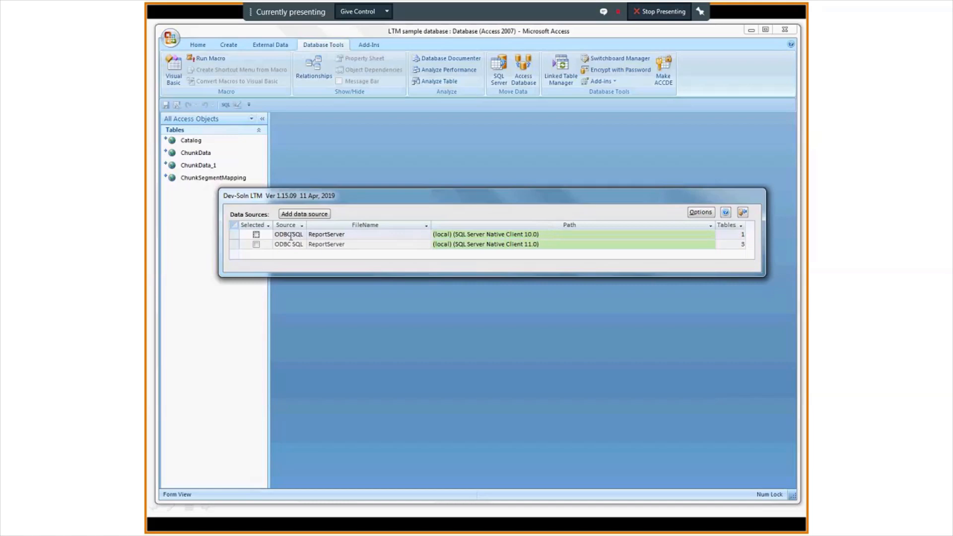
# Relink ChunkData from the Native Client 10.0 data source to ReportServer using the SQL Server Native Client 11.0 driver.
pyautogui.click(256, 234)
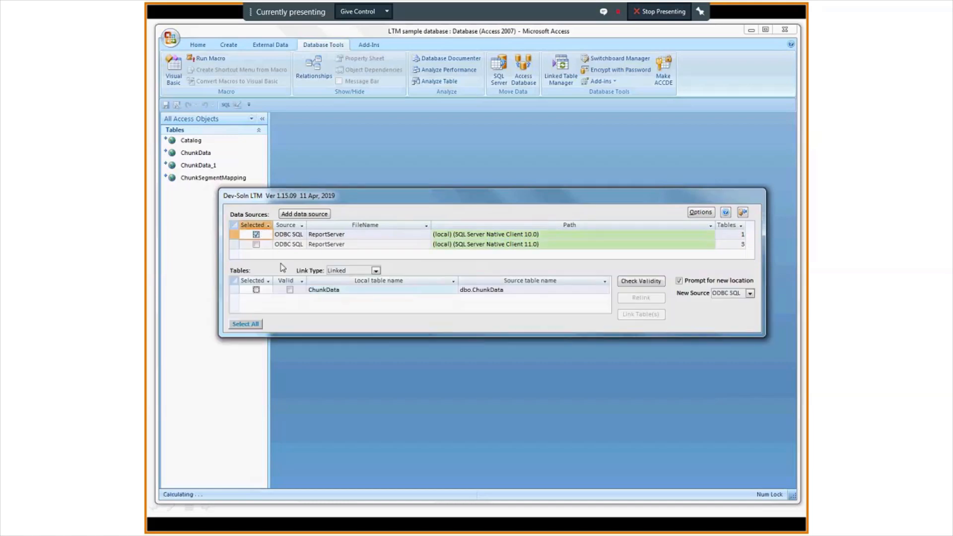
pyautogui.click(256, 290)
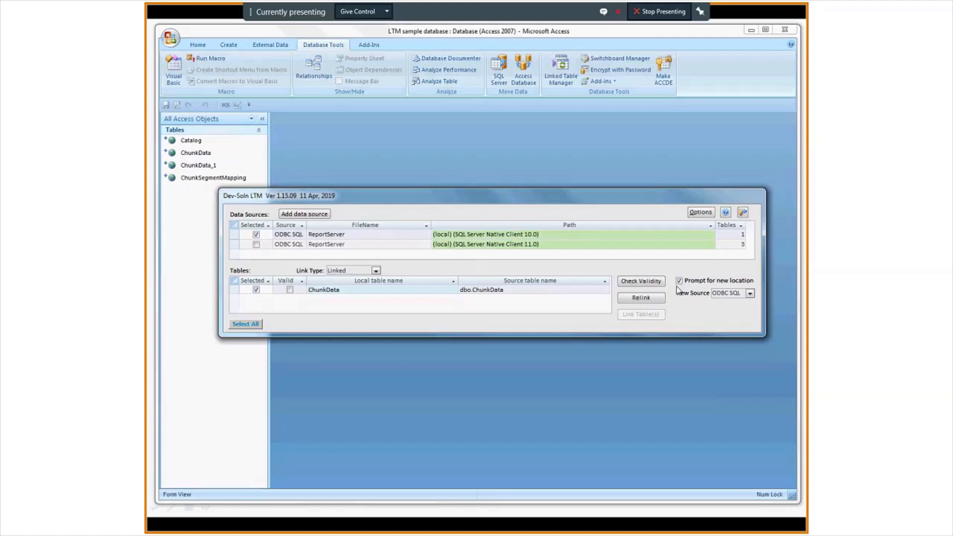
pyautogui.click(639, 299)
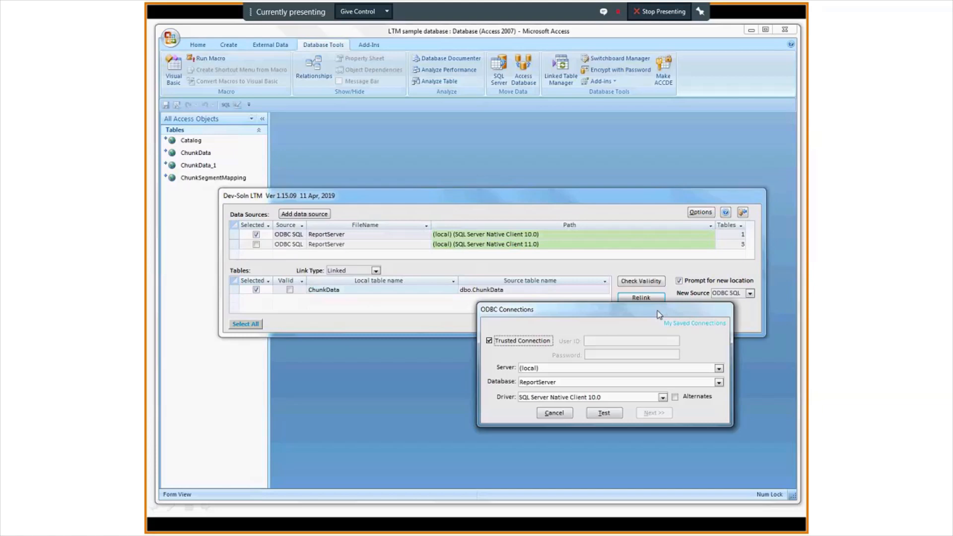
pyautogui.moveTo(658, 314); pyautogui.dragTo(572, 269)
pyautogui.click(575, 352)
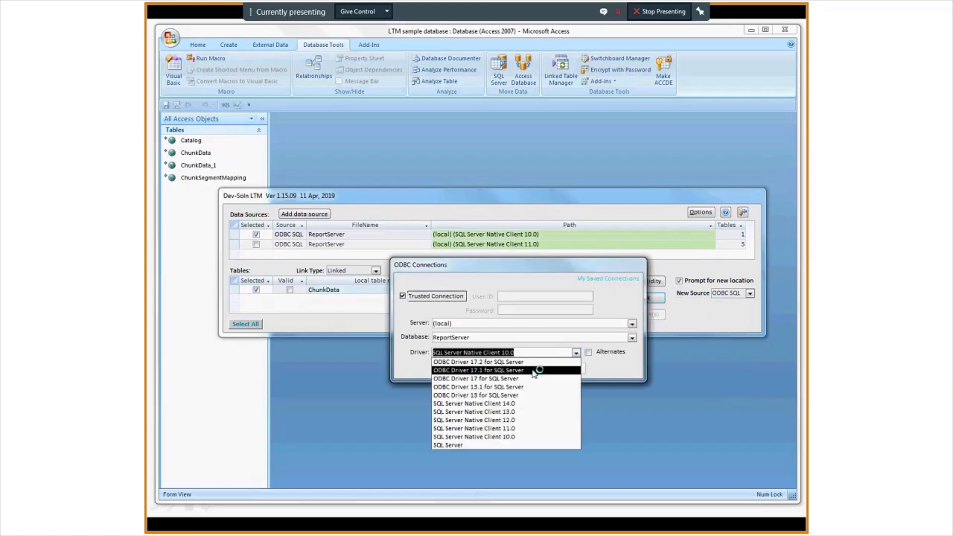
pyautogui.click(517, 428)
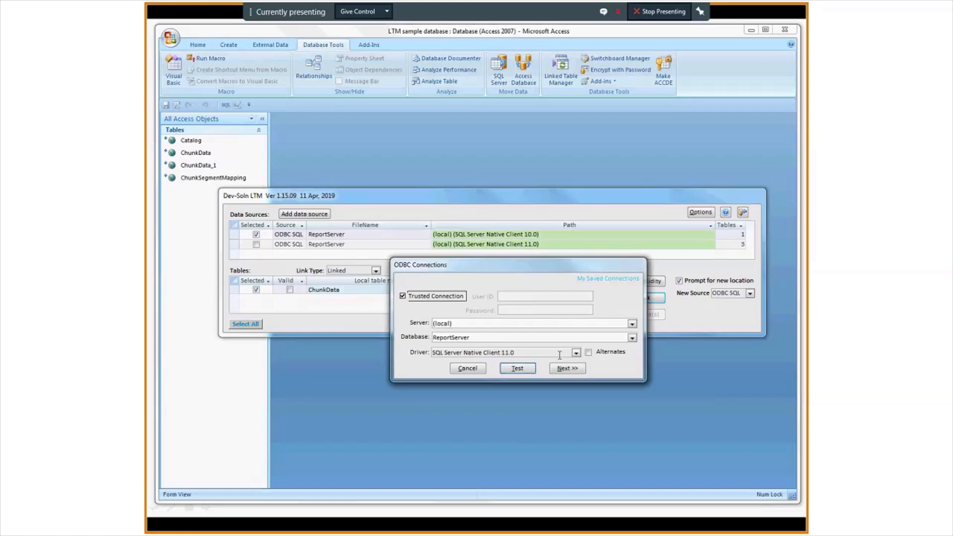
pyautogui.click(572, 369)
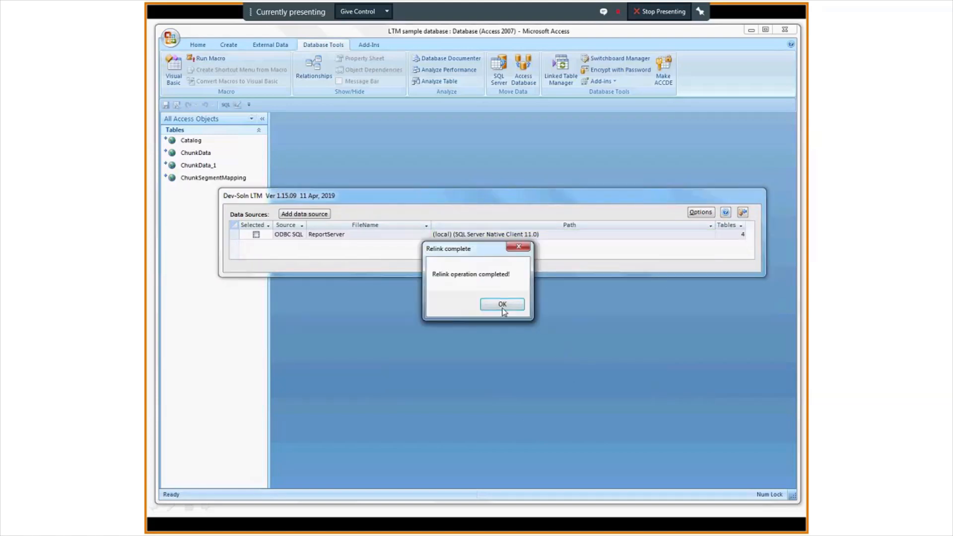
pyautogui.click(502, 304)
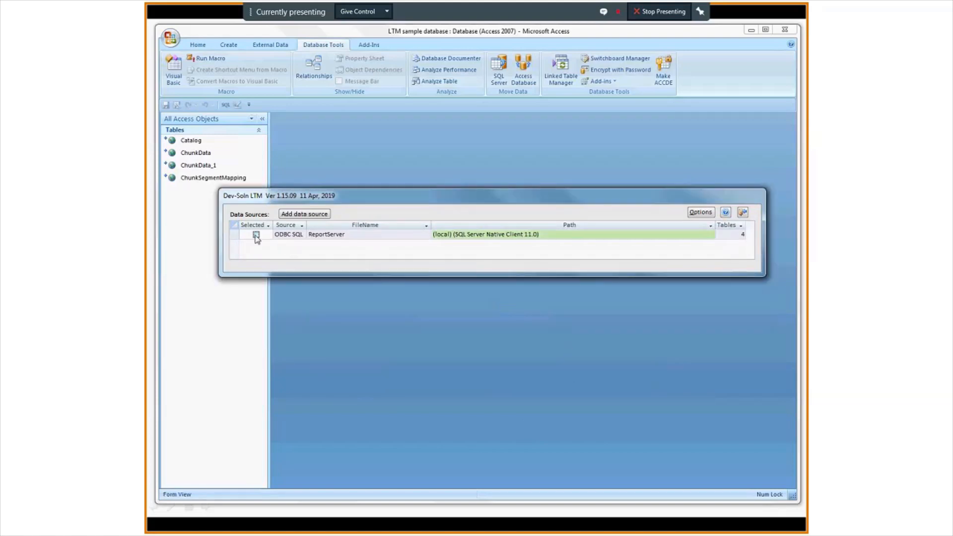
# Display the local and source names of the tables linked through the ReportServer data source.
pyautogui.click(256, 235)
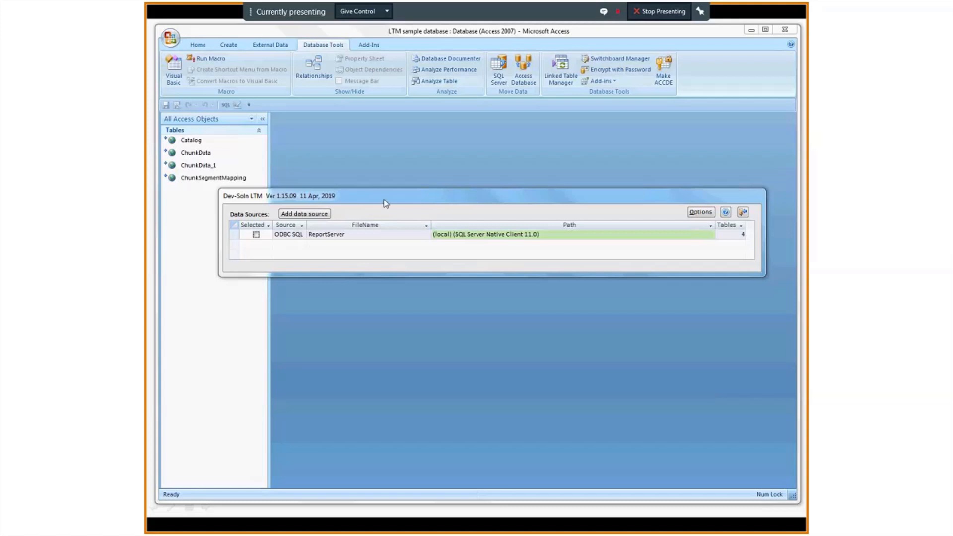
pyautogui.click(256, 234)
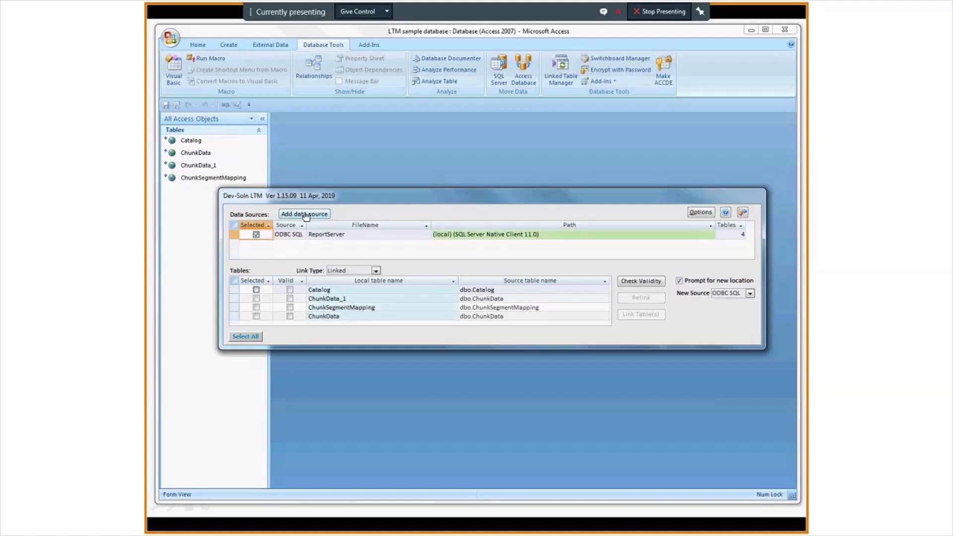
# Add the Access database SourceFile.accdb as a new data source in the LTM add-in.
pyautogui.click(306, 216)
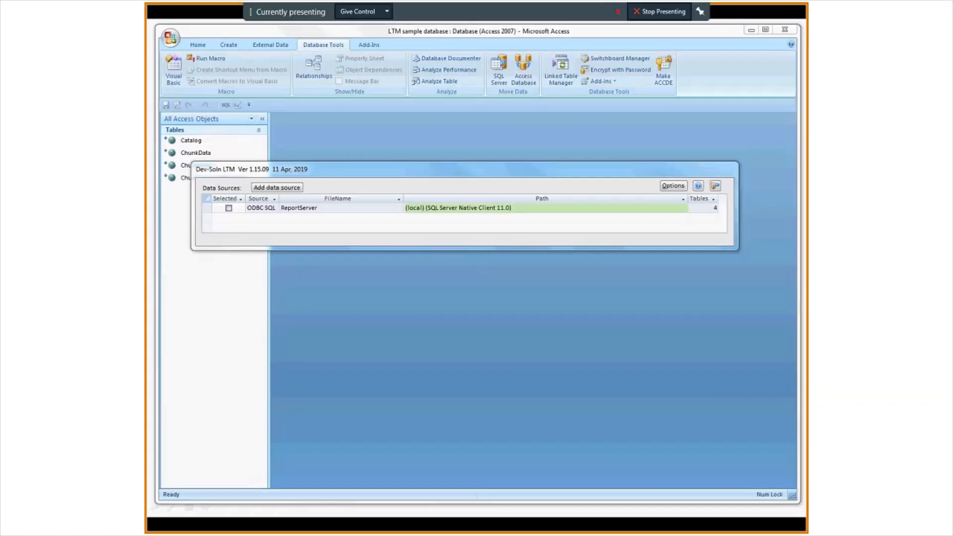
pyautogui.moveTo(457, 174); pyautogui.dragTo(481, 191)
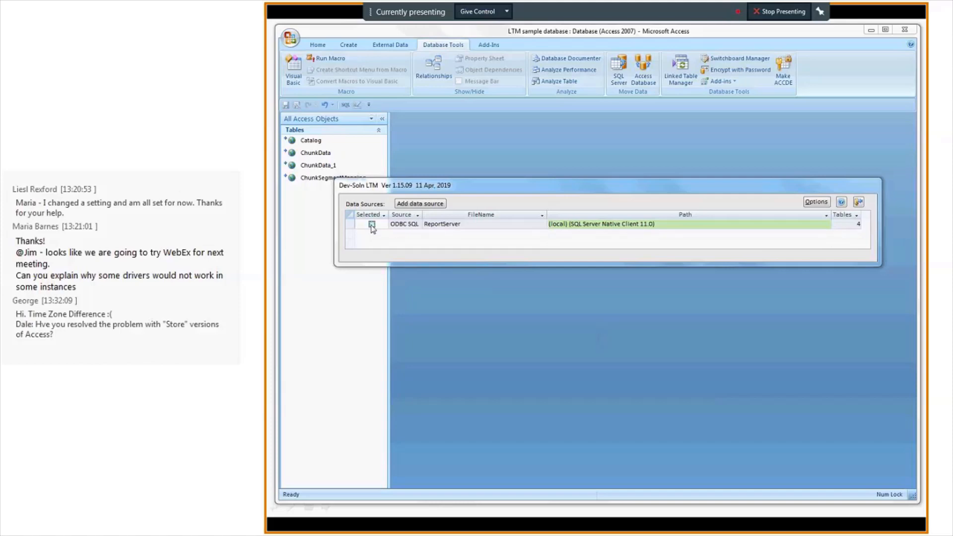
pyautogui.click(423, 205)
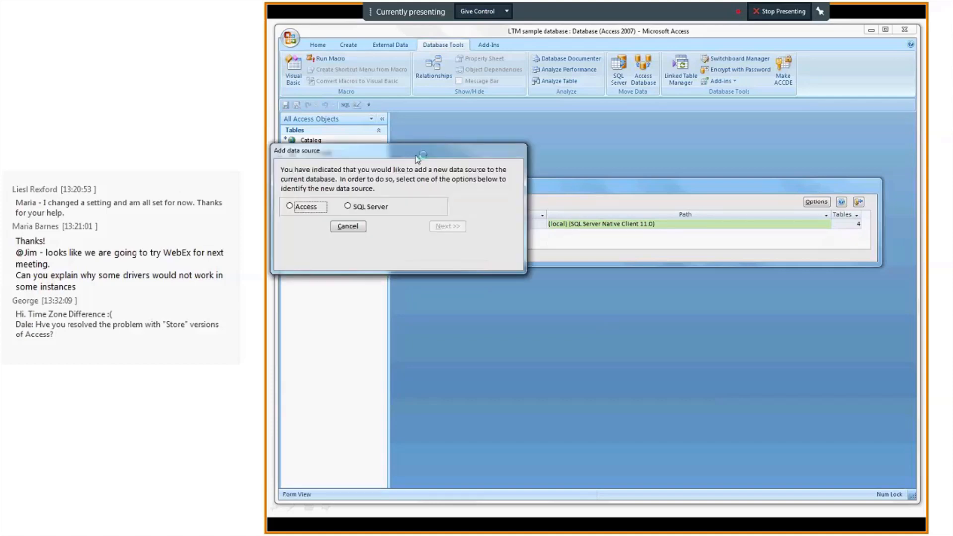
pyautogui.click(484, 217)
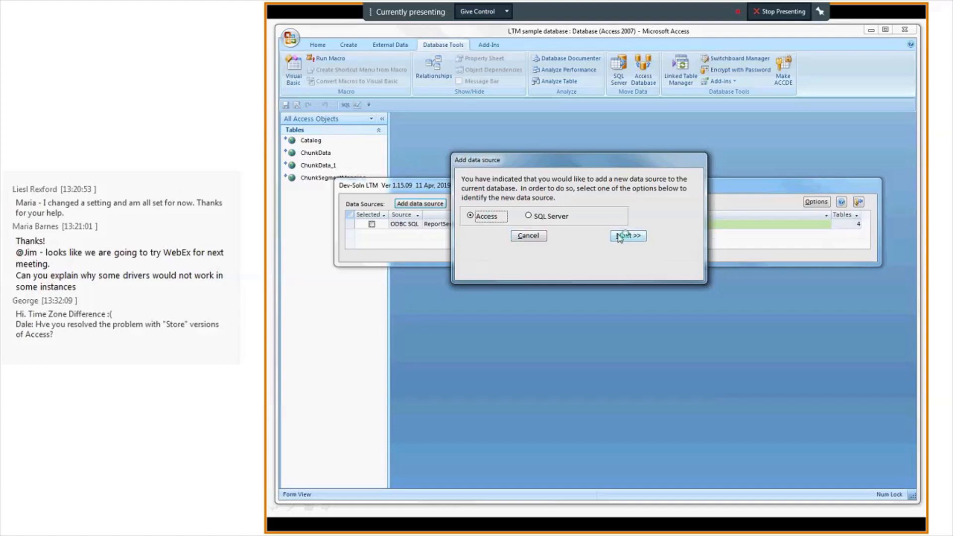
pyautogui.click(620, 236)
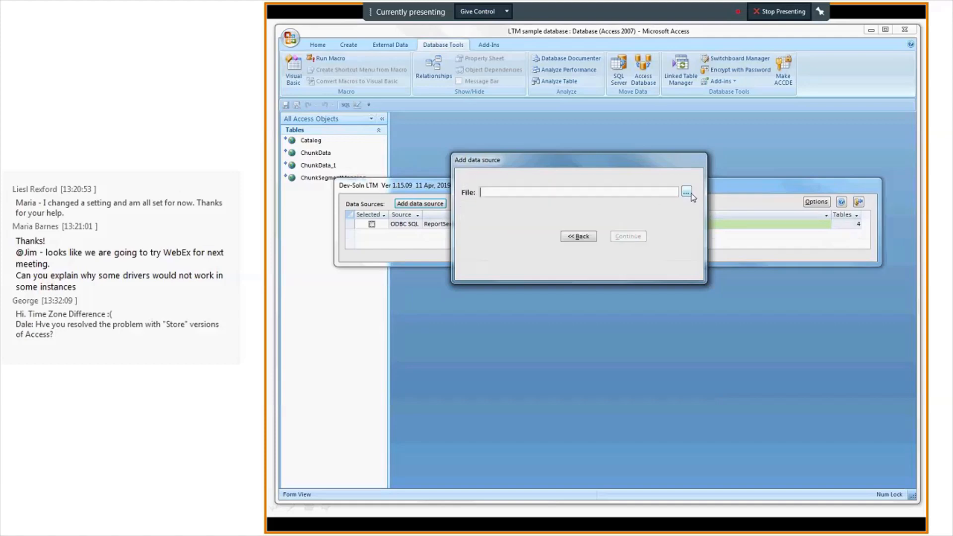
pyautogui.click(686, 193)
pyautogui.click(630, 251)
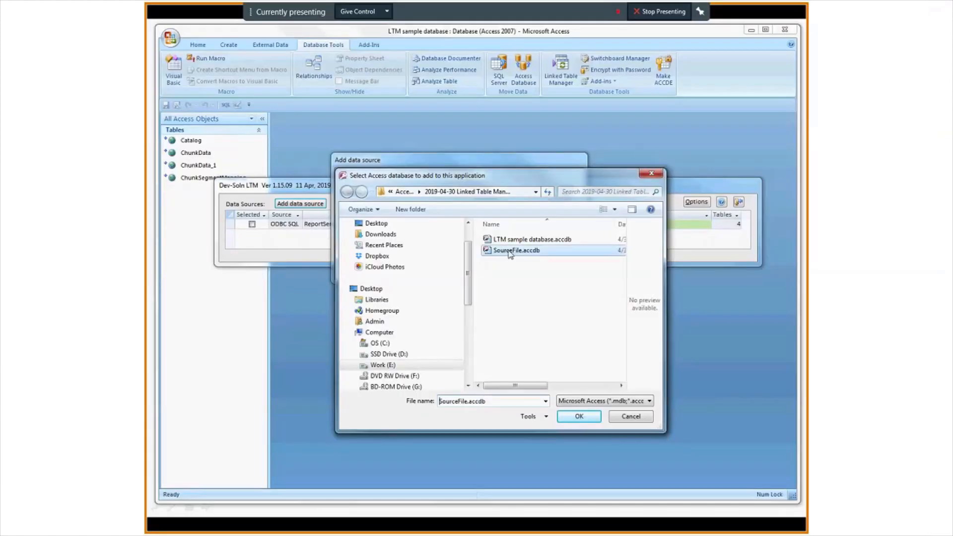
pyautogui.doubleClick(509, 251)
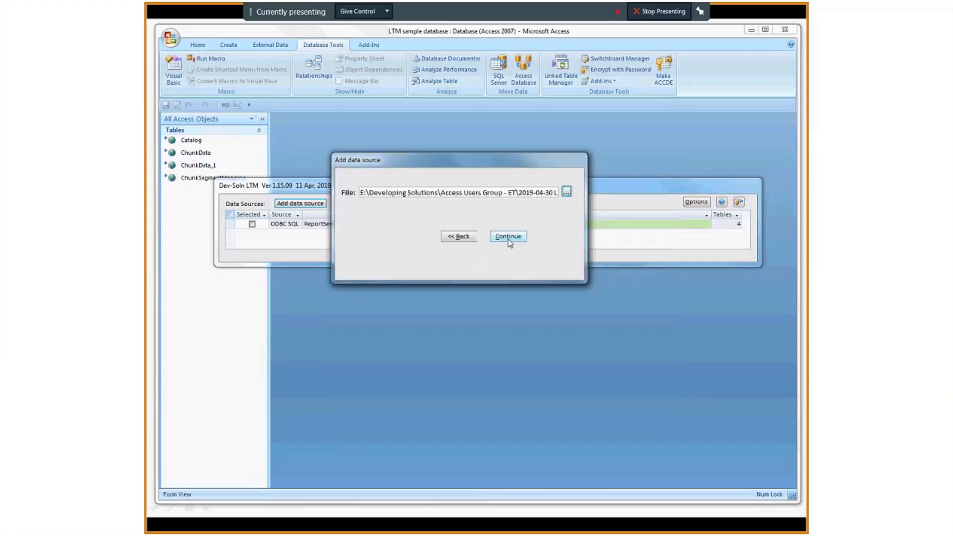
pyautogui.click(508, 236)
# Link only the docLiquidTransfer table from the SourceFile.accdb data source.
pyautogui.click(251, 234)
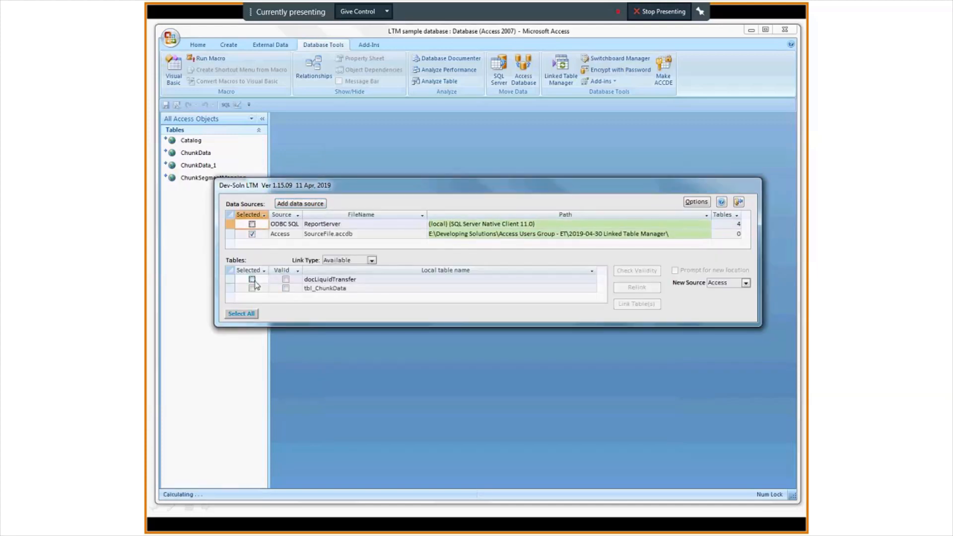
pyautogui.click(251, 279)
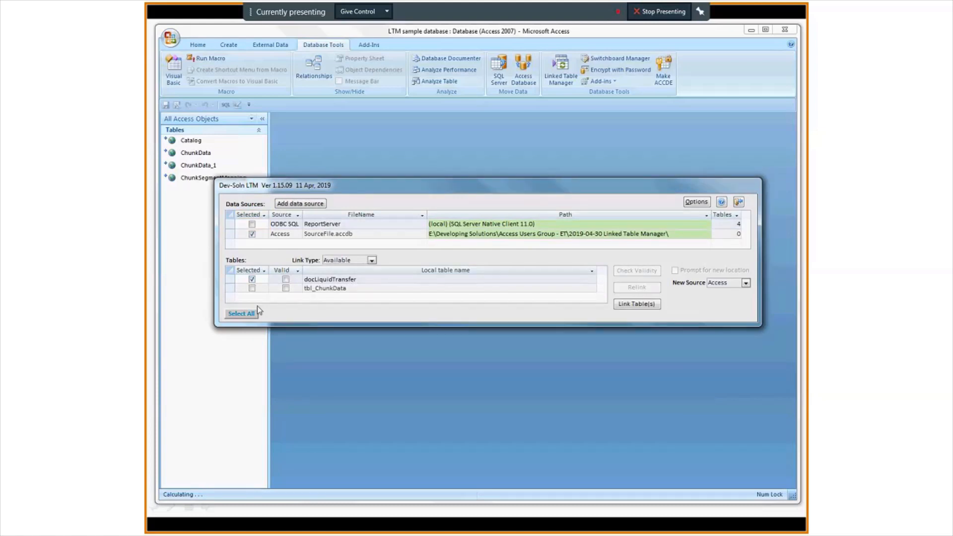
pyautogui.click(251, 289)
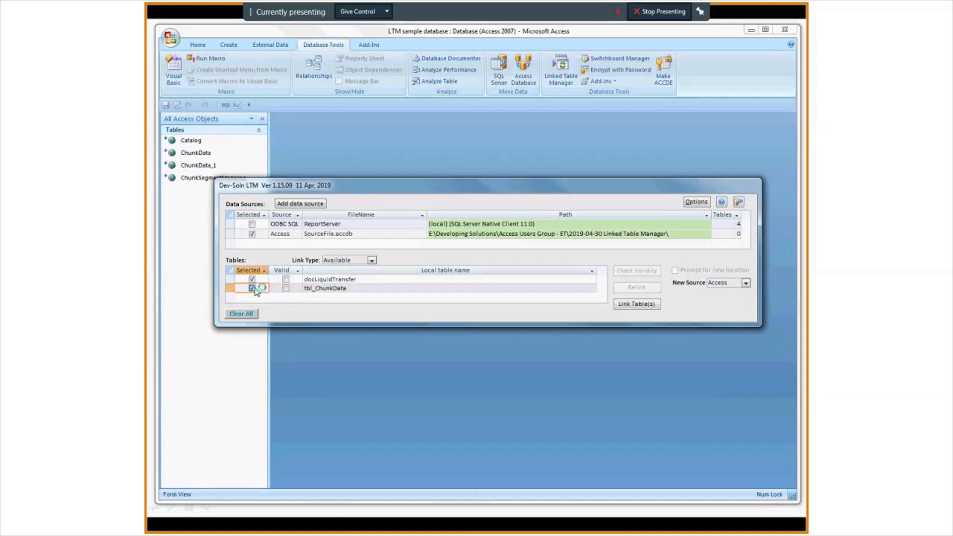
pyautogui.click(252, 288)
pyautogui.click(635, 304)
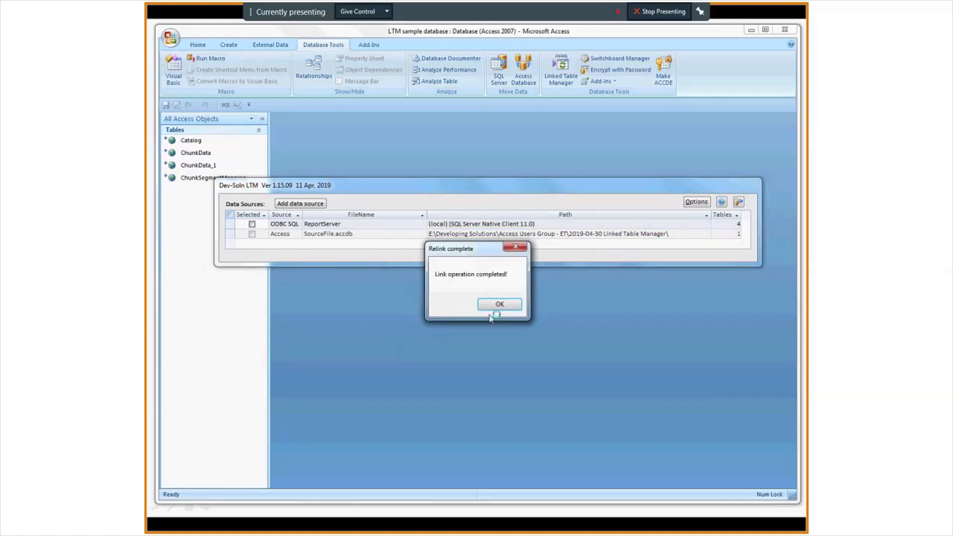
pyautogui.click(496, 304)
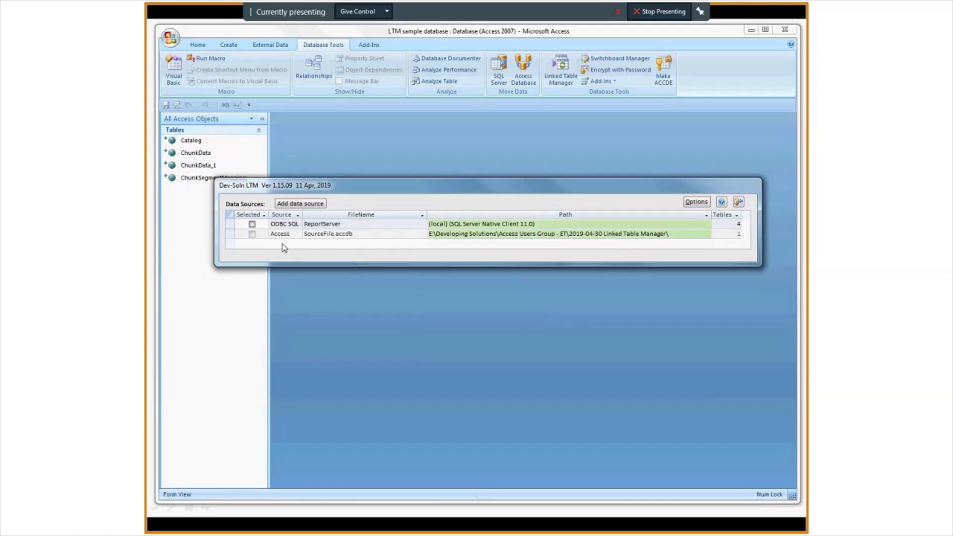
# Display and select all tables linked through ReportServer and SourceFile.accdb, and close the LTM window.
pyautogui.click(253, 224)
pyautogui.click(252, 234)
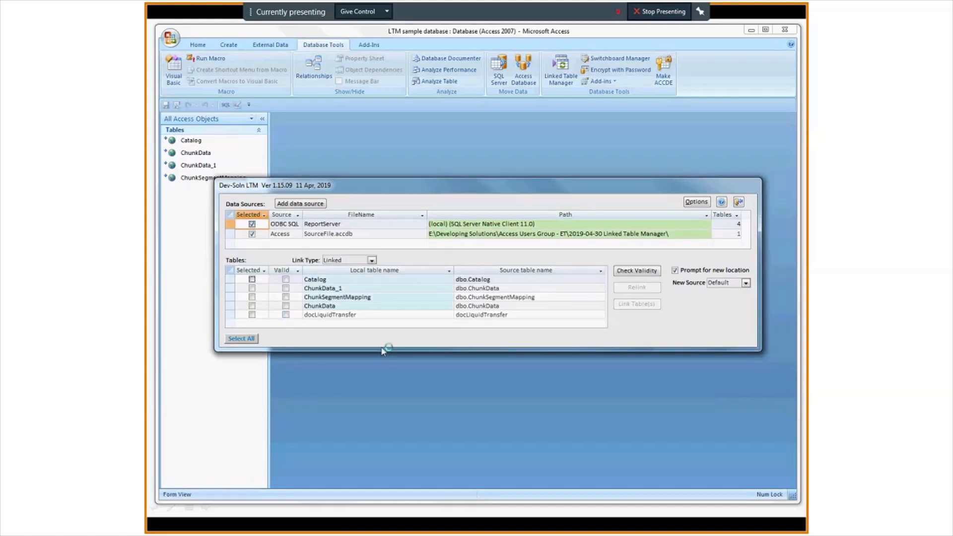
pyautogui.click(239, 338)
pyautogui.click(738, 202)
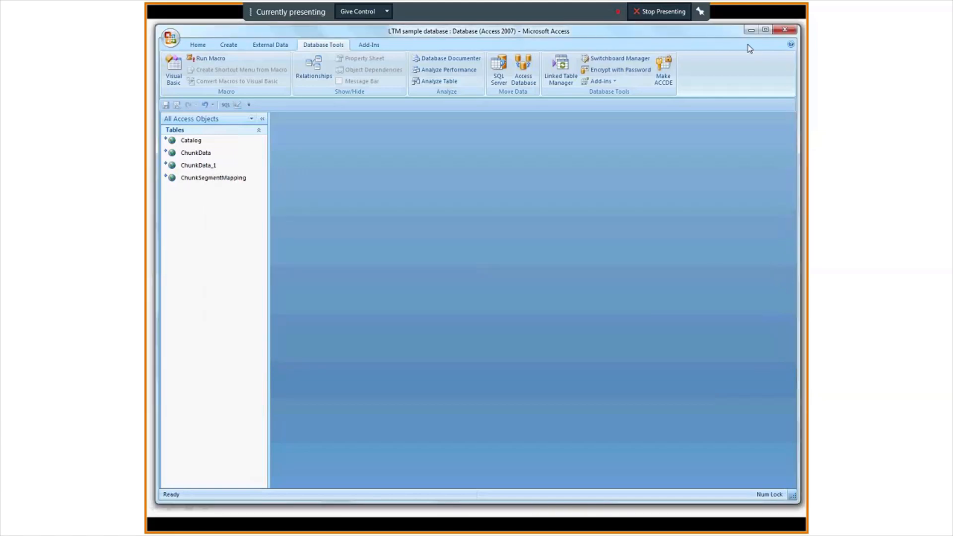
# Minimize Access and go back in the slideshow past the Options slide to the annotated LTM data source overview.
pyautogui.click(751, 30)
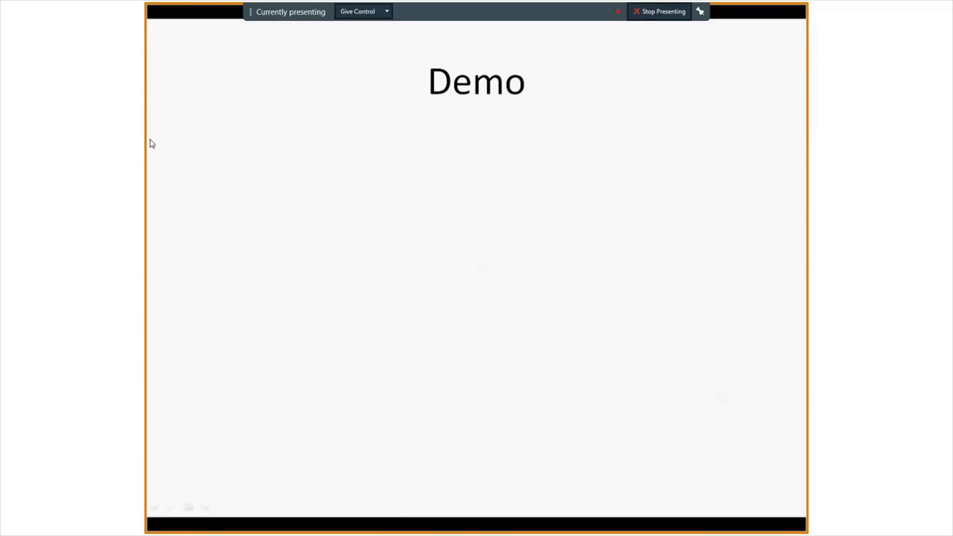
pyautogui.click(155, 508)
pyautogui.click(155, 507)
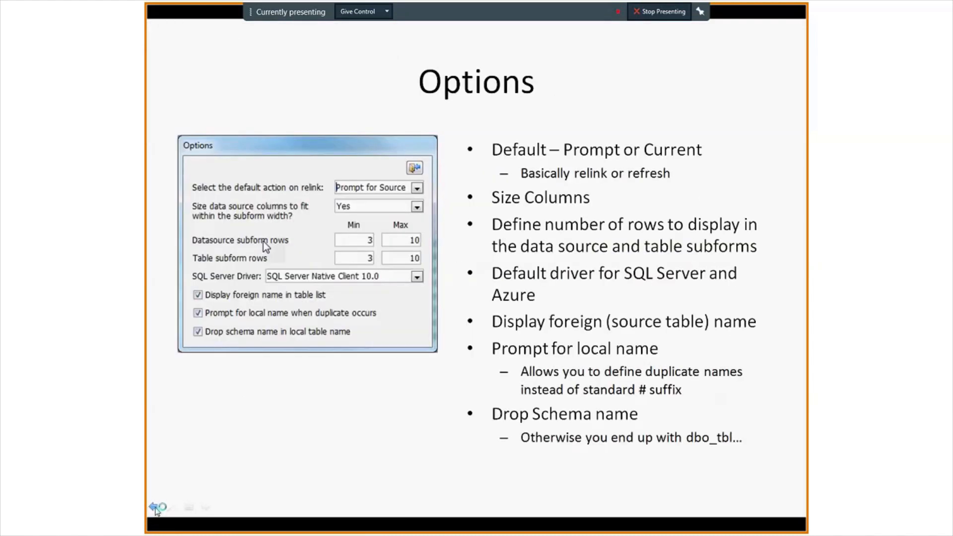
pyautogui.click(155, 507)
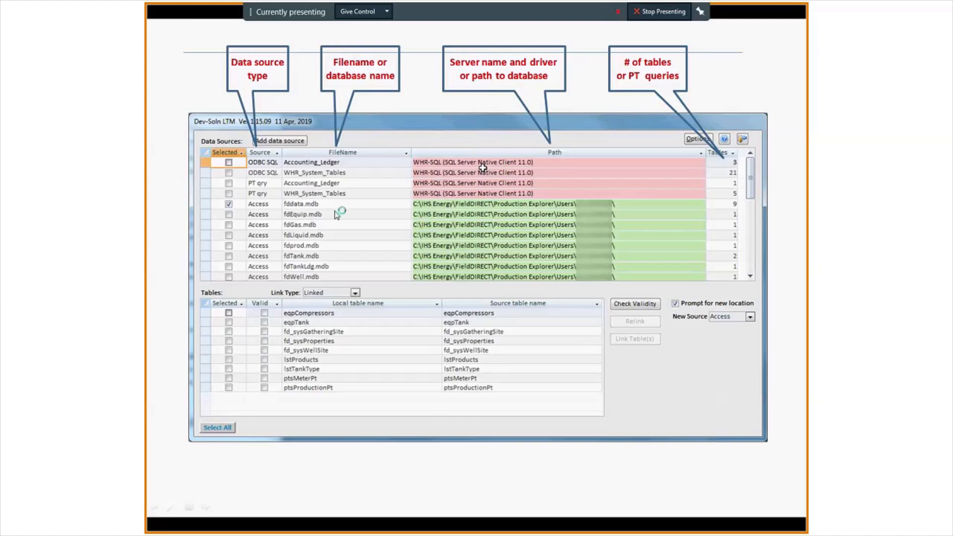